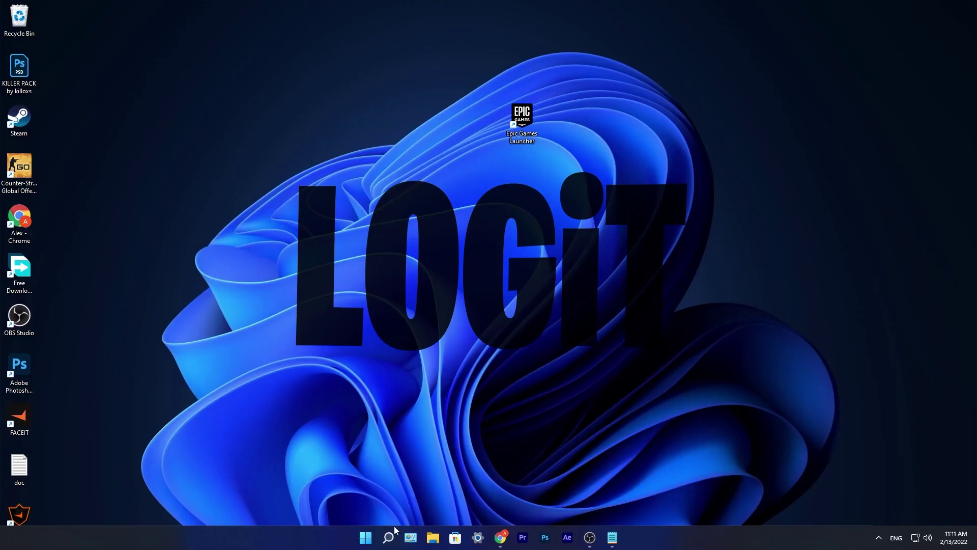
Open Command Prompt as administrator and move its window aside to leave room for the notes.
left_click(394, 531)
type("cmd")
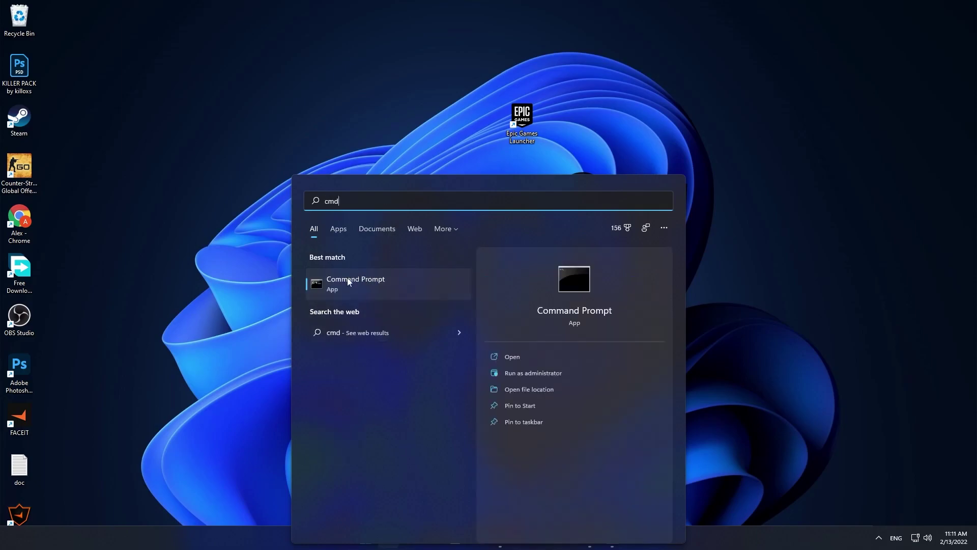
right_click(363, 280)
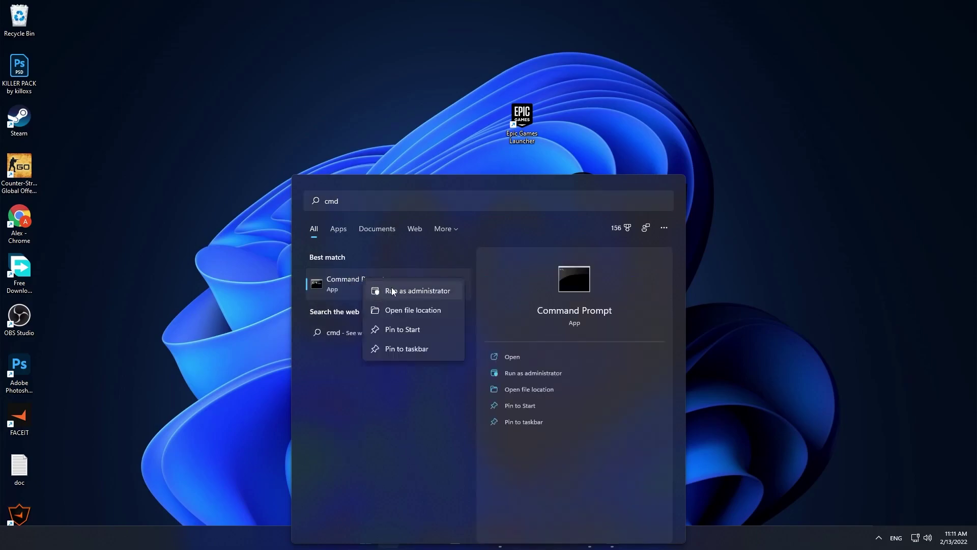
left_click(414, 291)
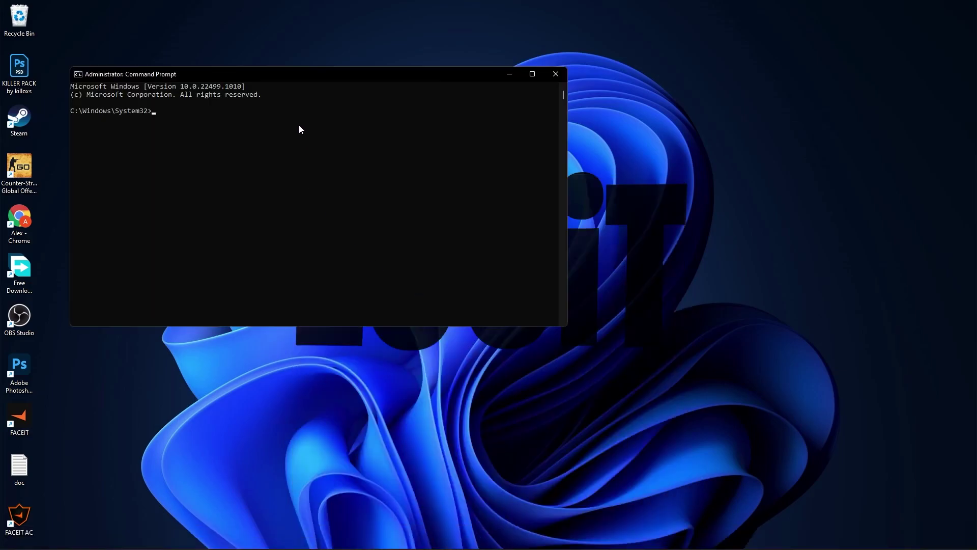
left_click_drag(291, 75, 246, 121)
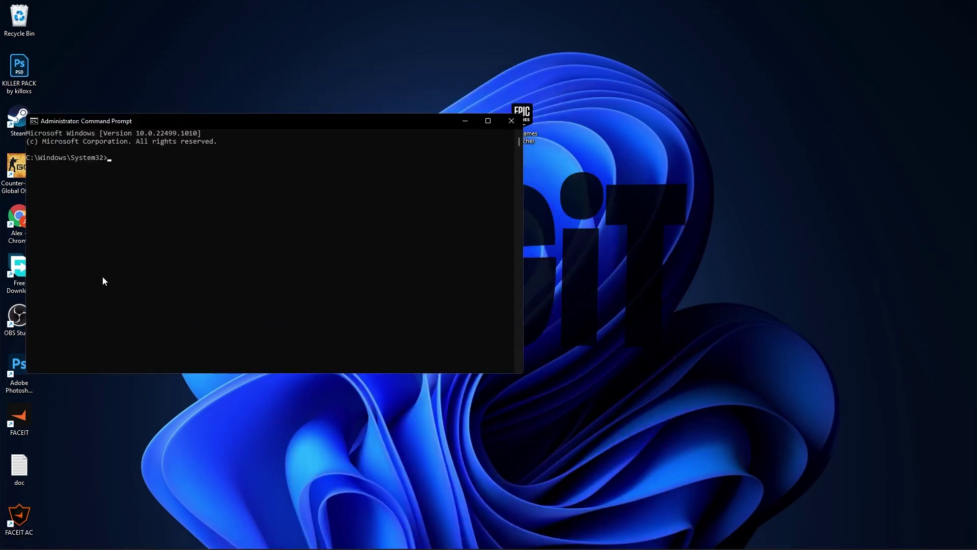
Copy the ipconfig /release command from the doc notes in Notepad and run it in Command Prompt.
left_click(604, 538)
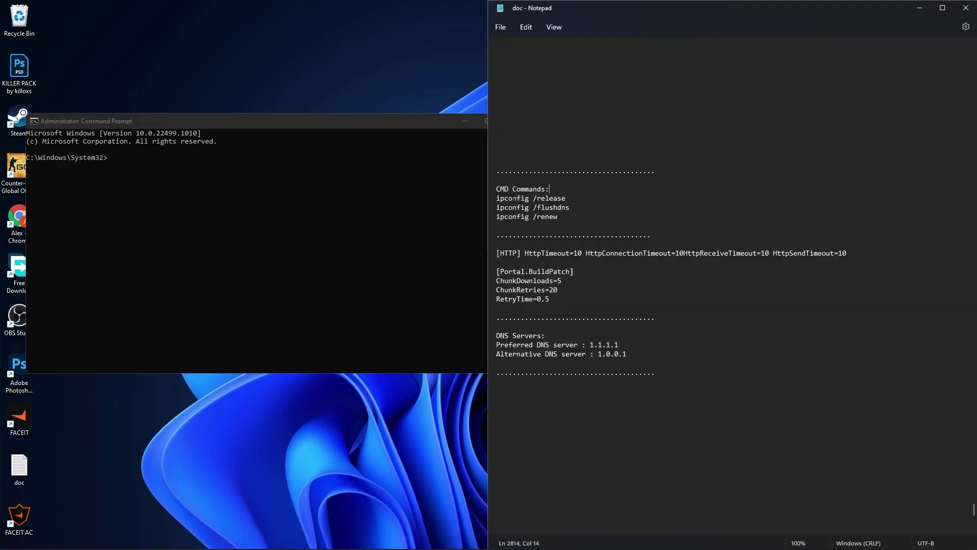
left_click_drag(496, 198, 557, 198)
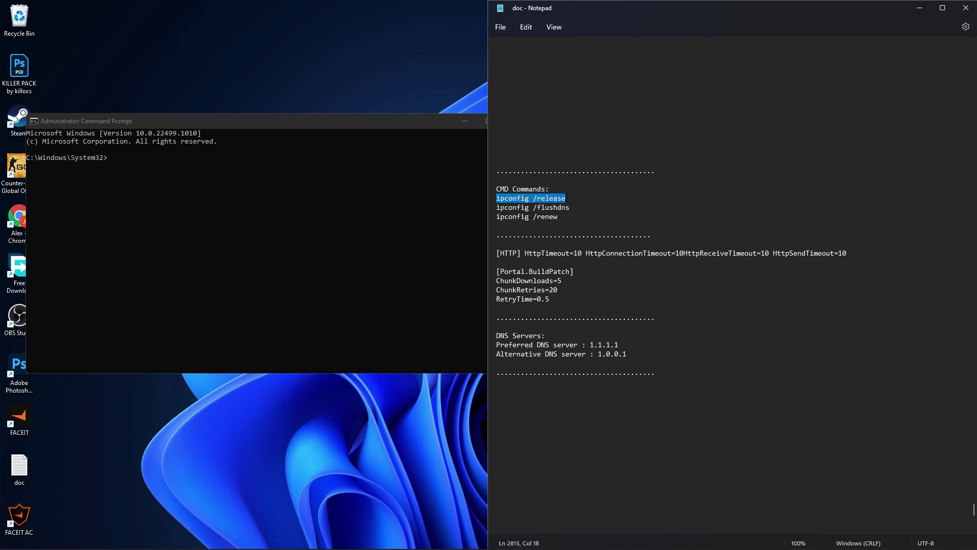
right_click(537, 197)
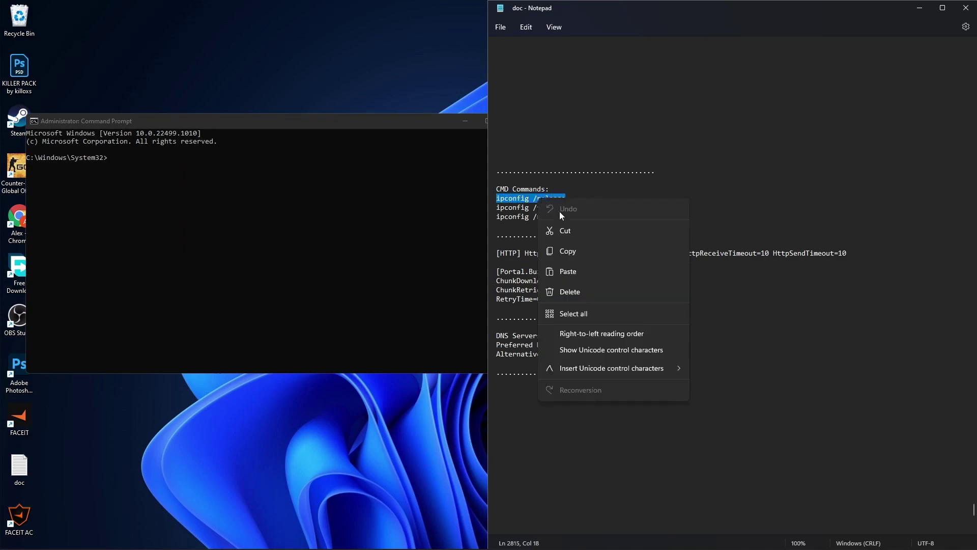
left_click(568, 252)
left_click(125, 160)
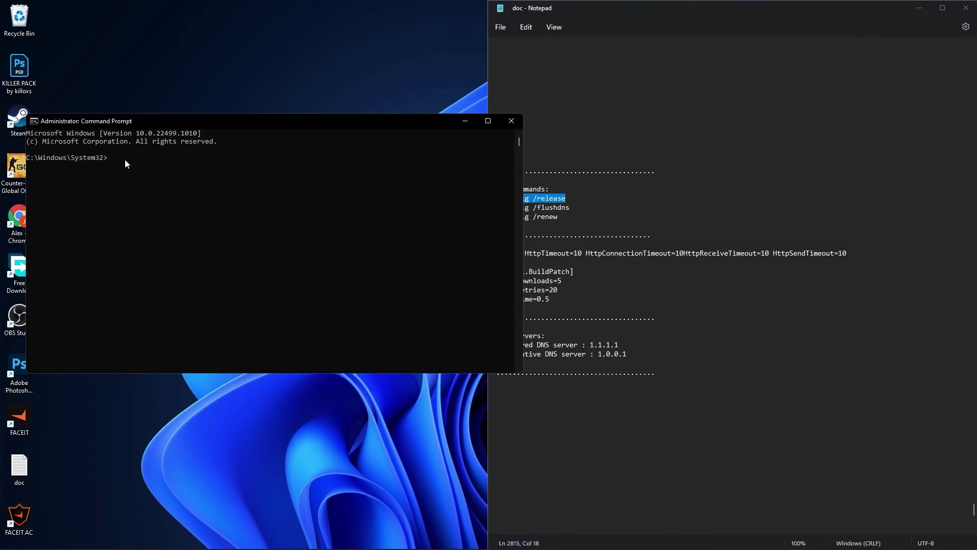
key("ctrl+v")
key("Return")
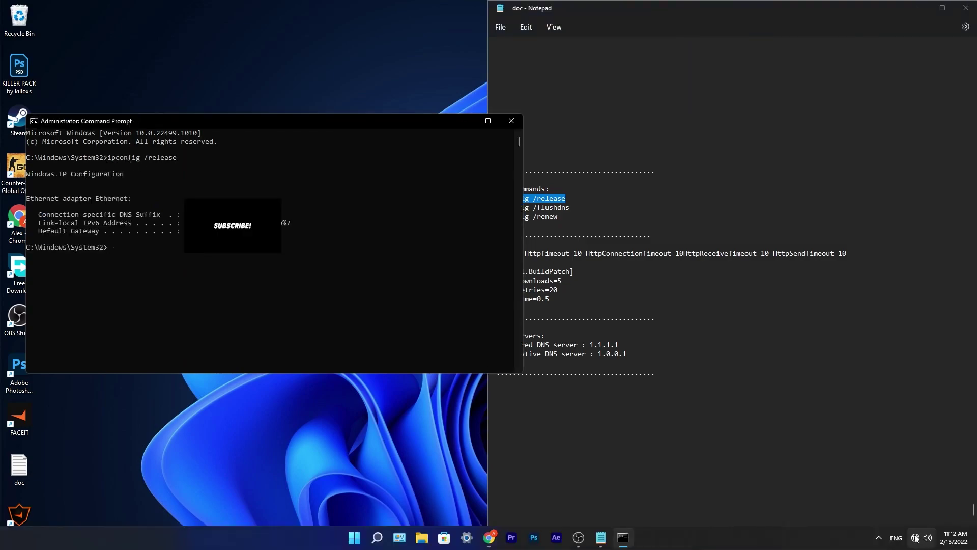
Copy the ipconfig /flushdns command from the notes and run it in Command Prompt.
left_click_drag(496, 207, 570, 208)
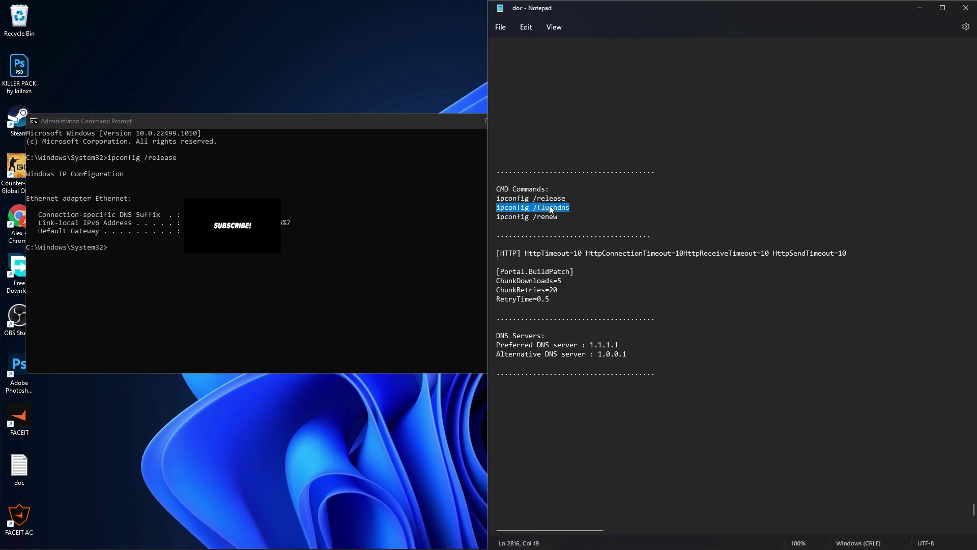
right_click(551, 208)
left_click(578, 259)
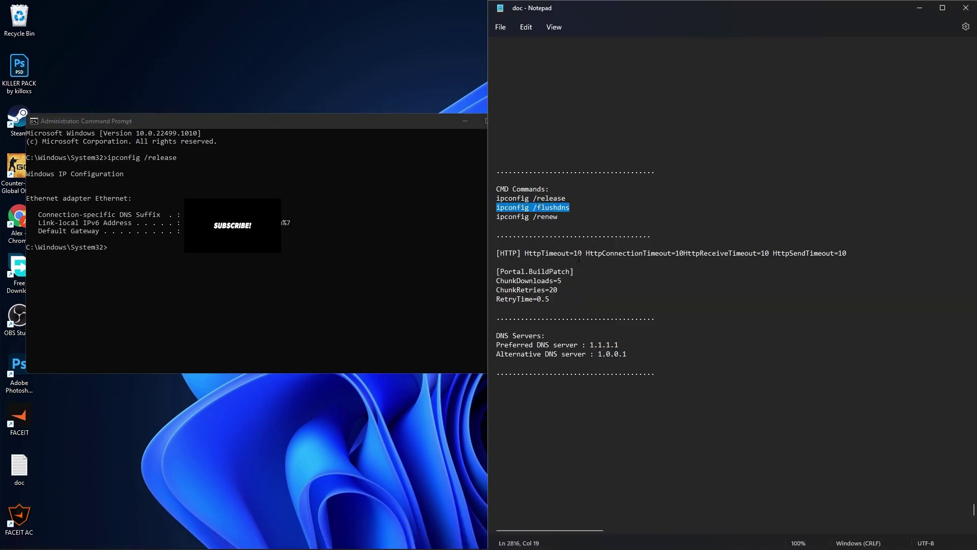
left_click(129, 249)
right_click(124, 247)
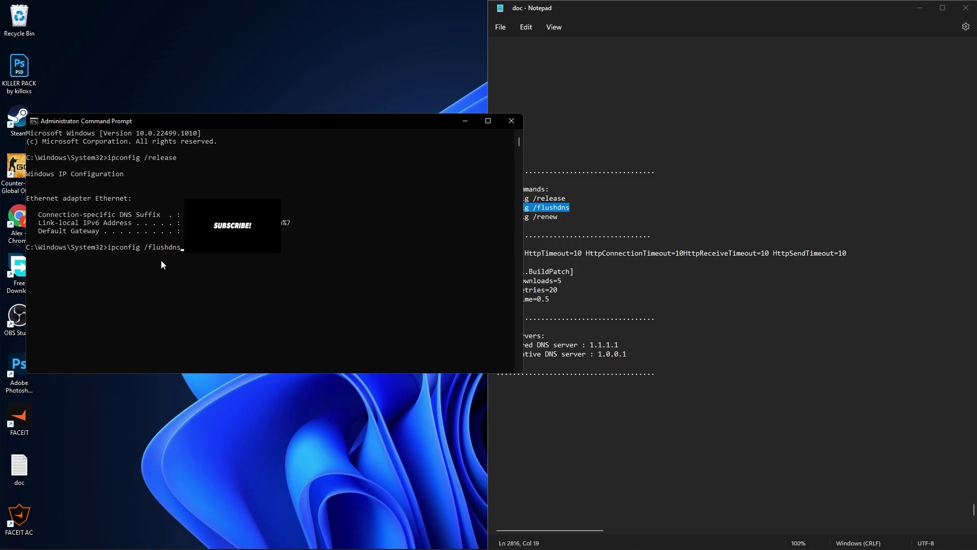
key("Return")
Run ipconfig /renew, copied from the notes, in Command Prompt, then close the prompt and minimize the notes.
left_click_drag(497, 216, 557, 216)
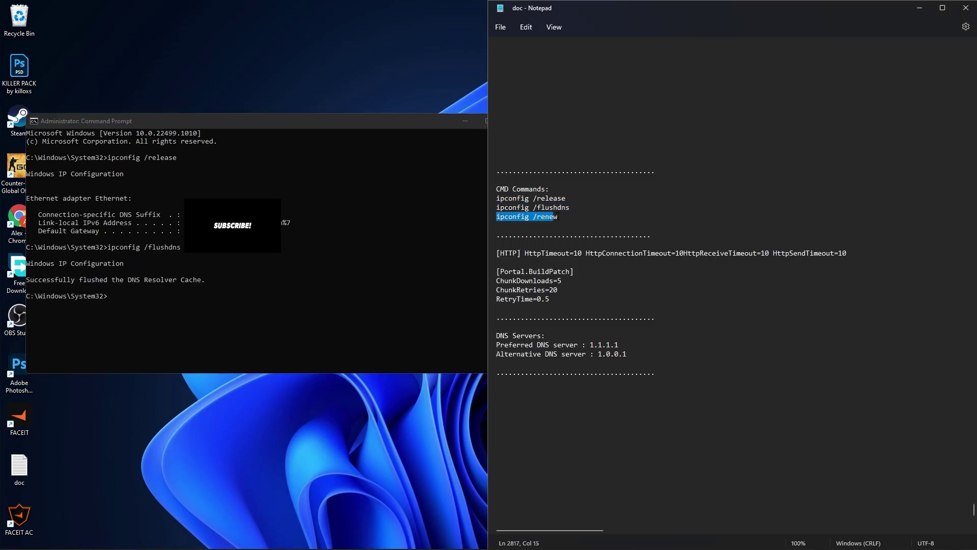
right_click(549, 216)
left_click(572, 267)
left_click(125, 300)
right_click(125, 297)
key("Return")
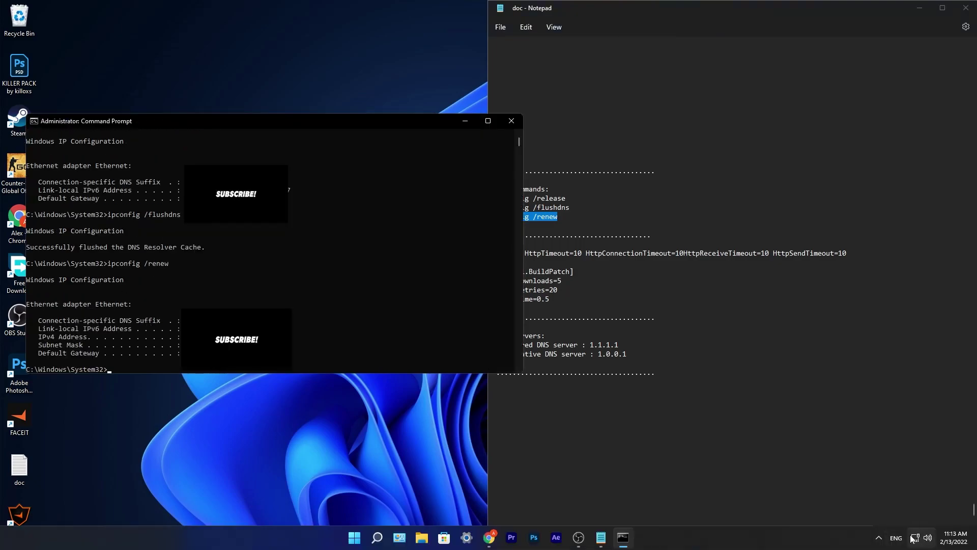
left_click(511, 122)
left_click(919, 8)
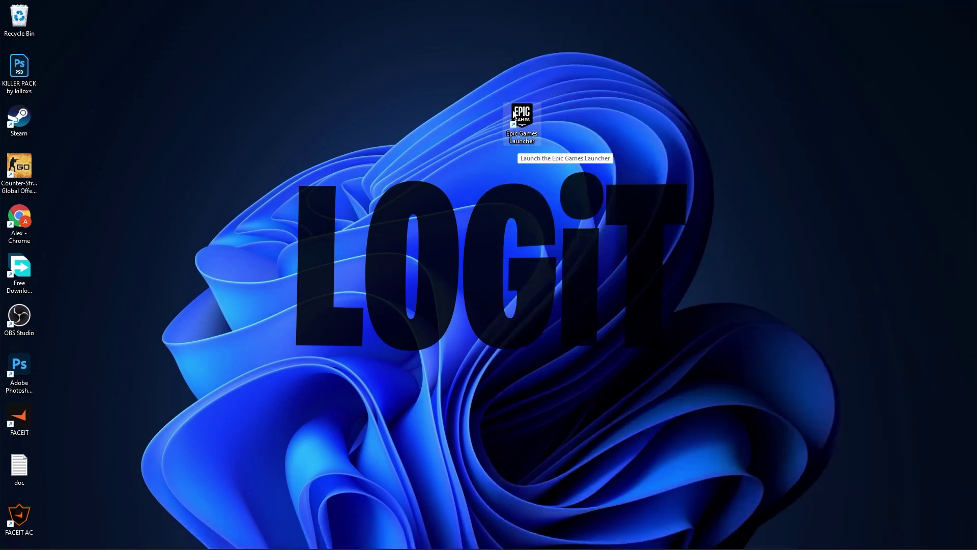
Disable fullscreen optimizations in the compatibility properties of the Epic Games Launcher desktop shortcut.
right_click(521, 127)
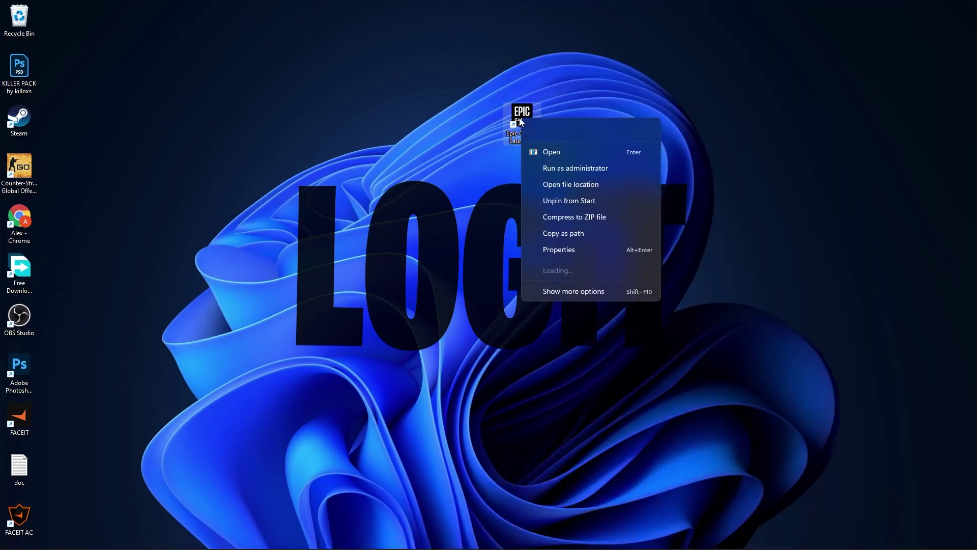
left_click(559, 249)
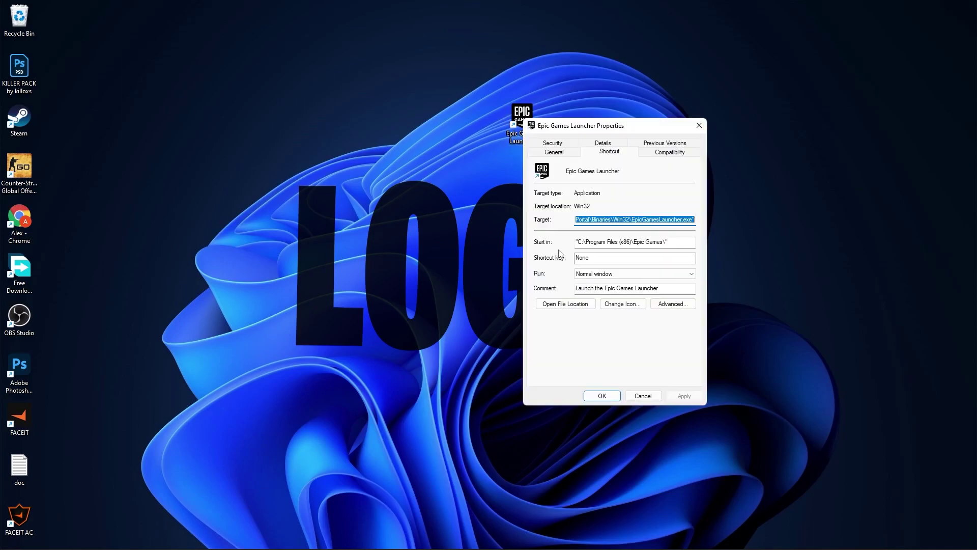
left_click(659, 153)
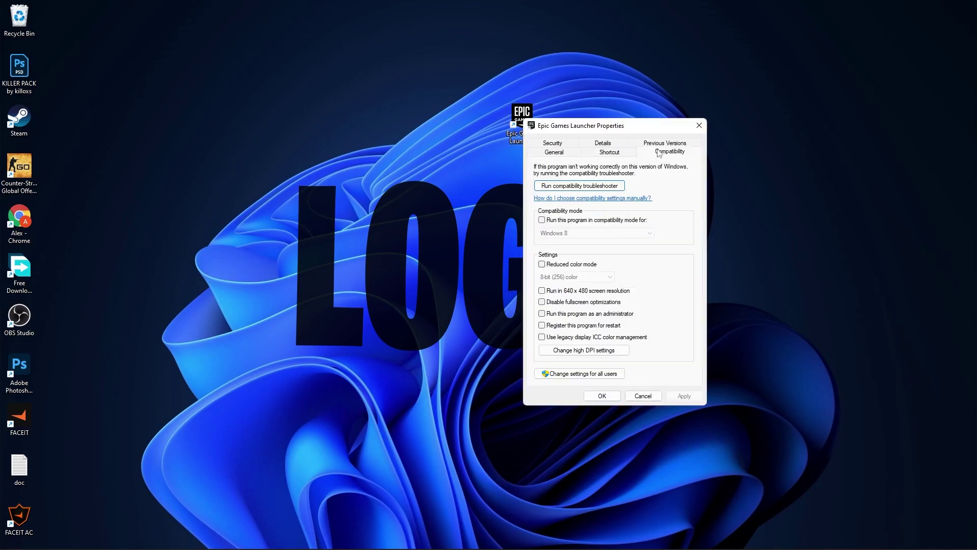
left_click(542, 301)
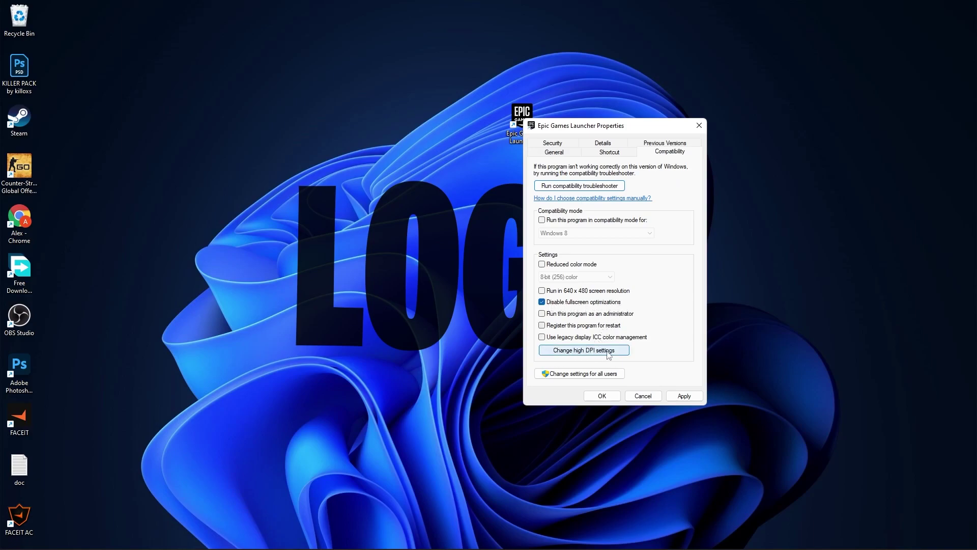
Override the launcher's high DPI scaling behavior with scaling performed by Application, and apply the shortcut properties.
left_click(586, 352)
left_click(572, 321)
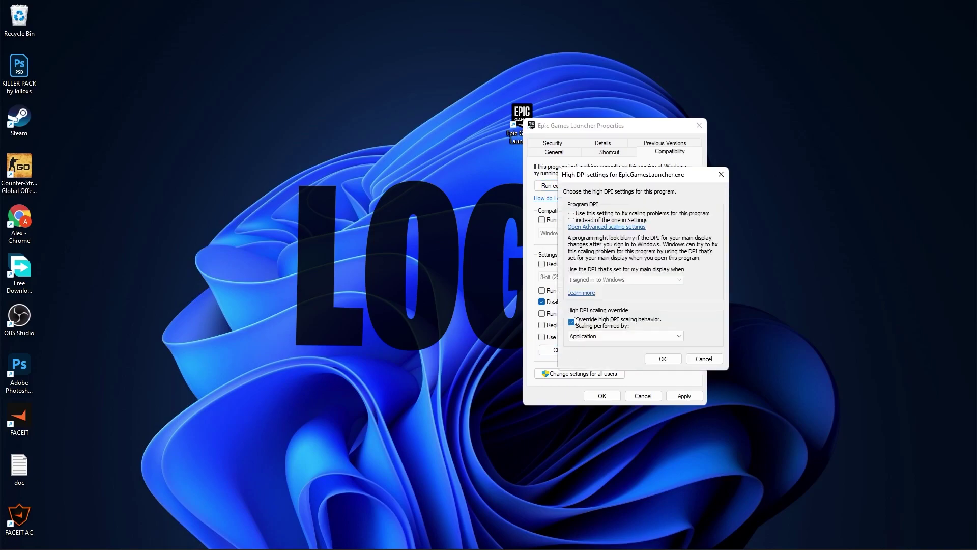
left_click(663, 359)
left_click(682, 393)
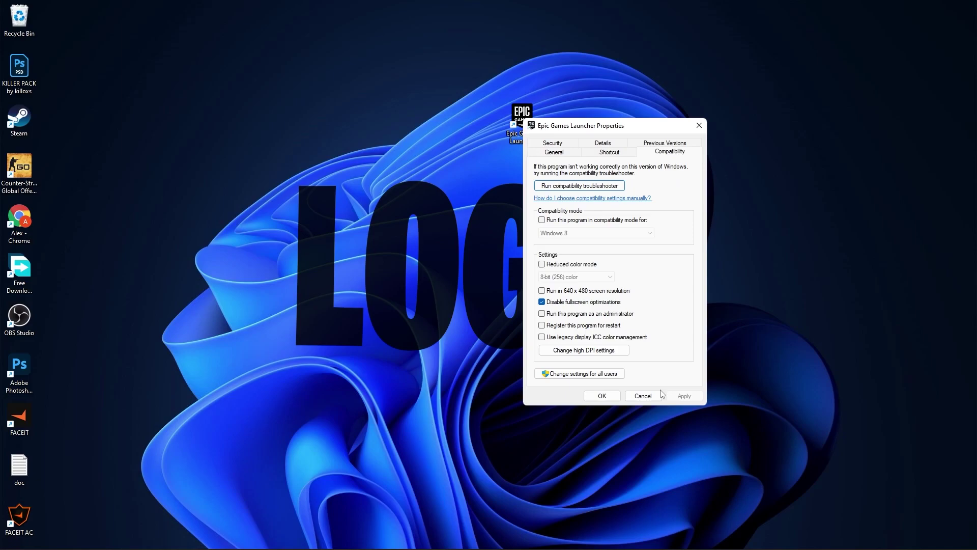
left_click(602, 396)
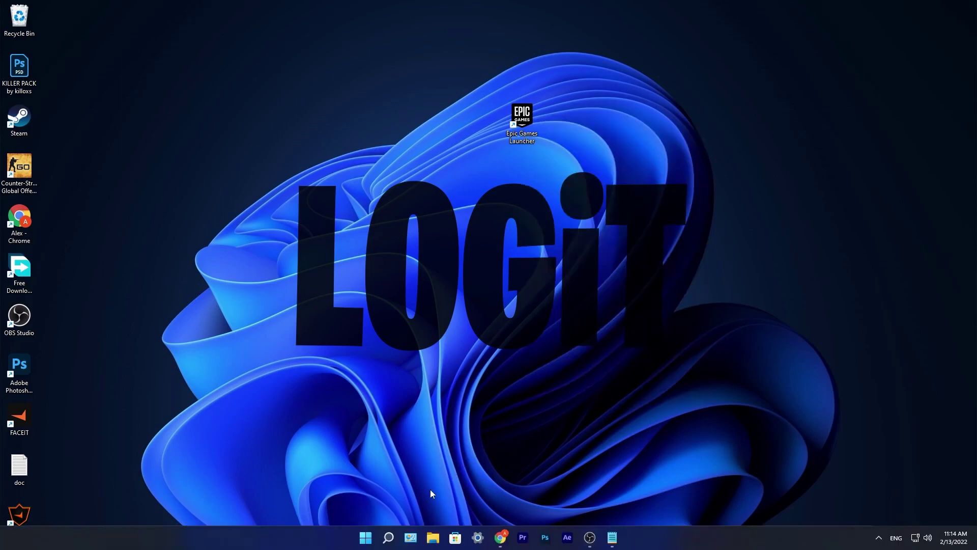
Open the Roaming application data folder by running %appdata% from the Run dialog.
left_click(393, 536)
type("run")
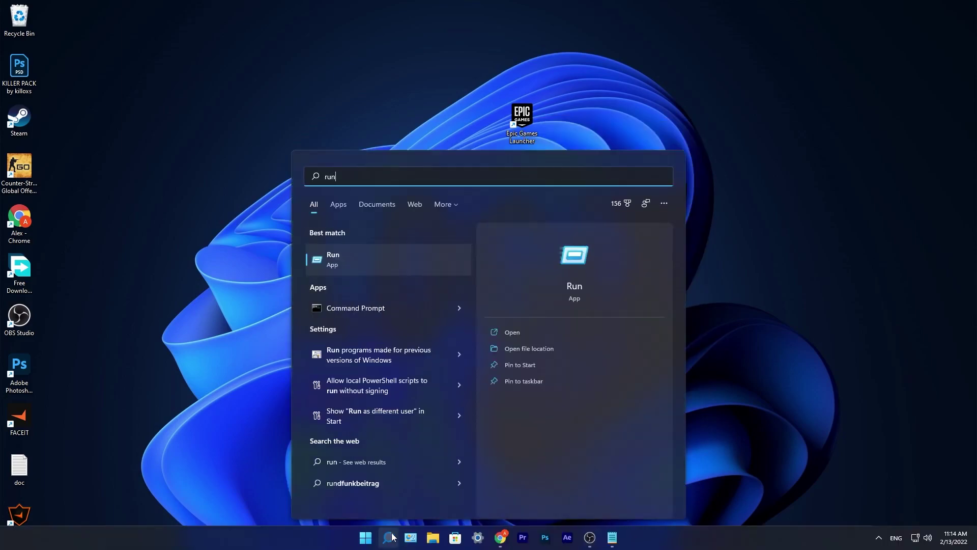
left_click(347, 261)
type("%appdata%")
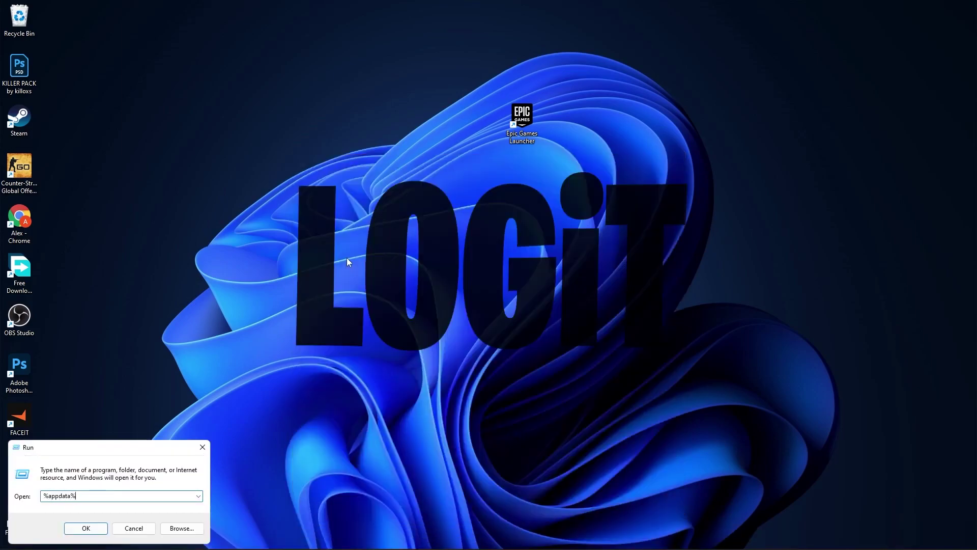
left_click(85, 527)
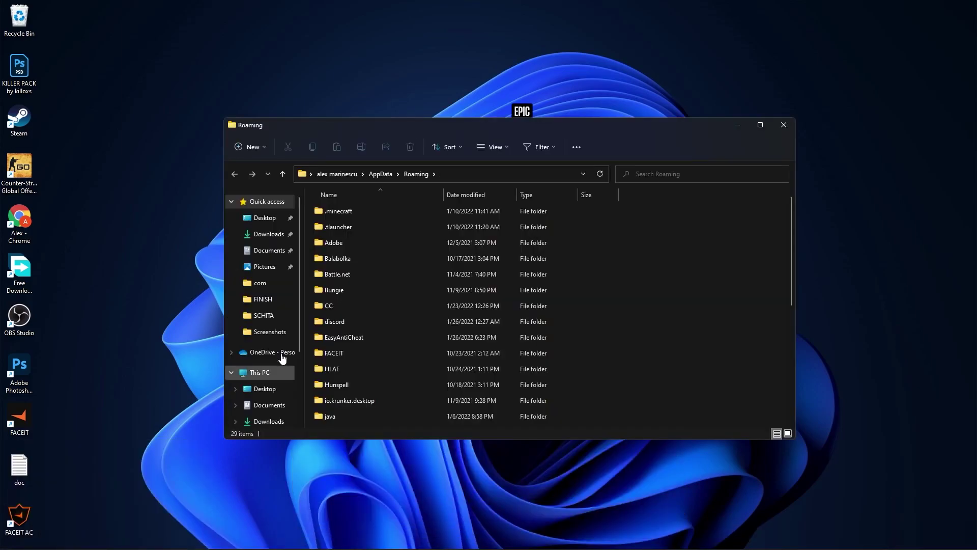
Go up to AppData and open the EpicGamesLauncher folder inside Local.
left_click(377, 174)
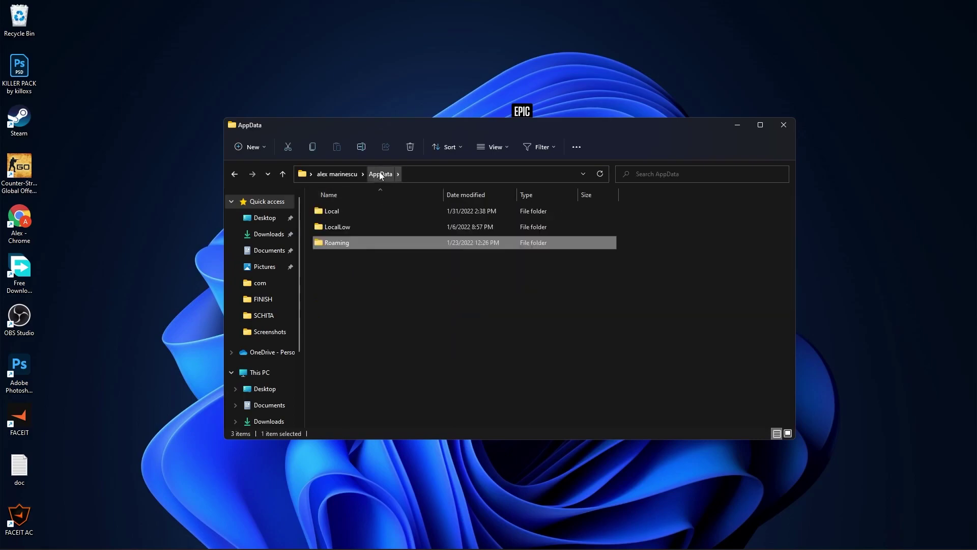
left_click(357, 210)
double_click(318, 215)
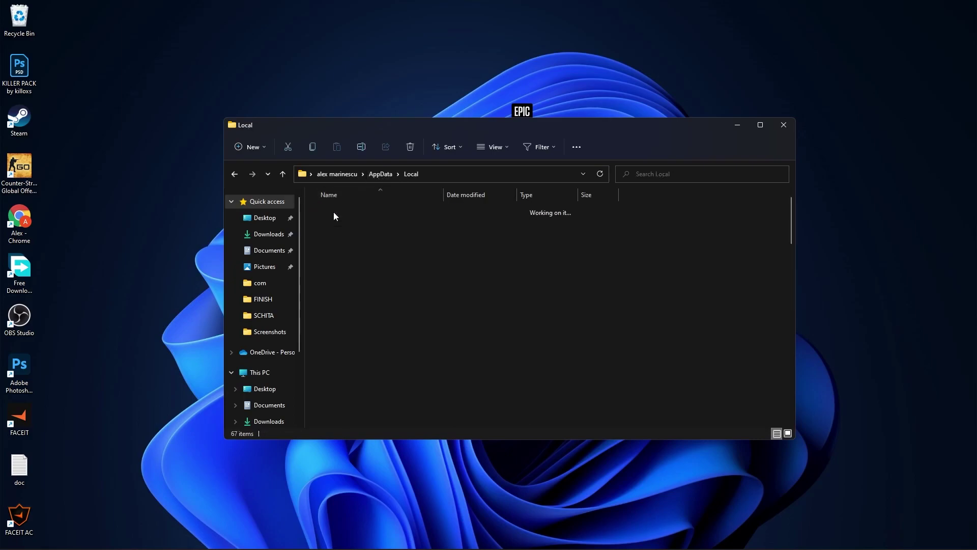
scroll(387, 260, "down", 5)
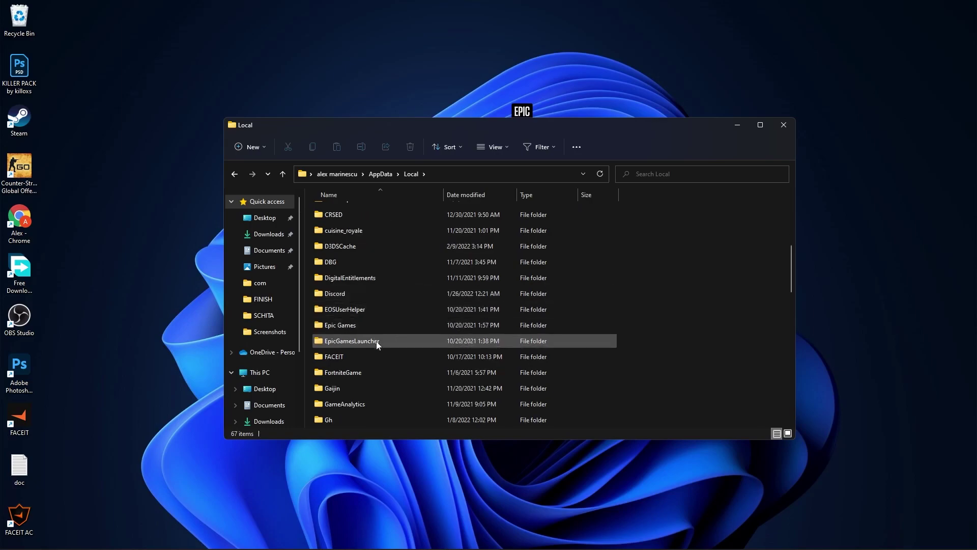
left_click(376, 342)
double_click(364, 340)
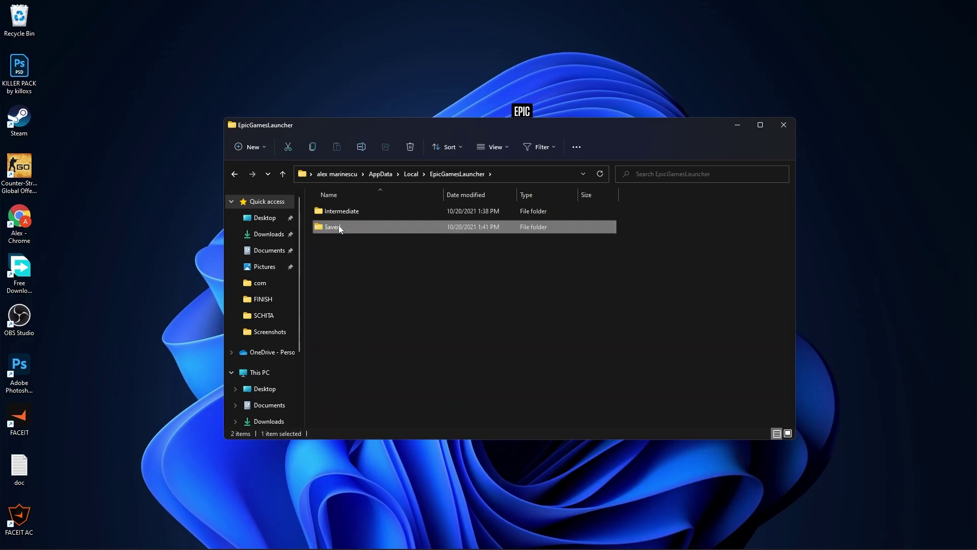
Open the launcher's Windows configuration folder through Saved and Config.
double_click(338, 226)
left_click(340, 215)
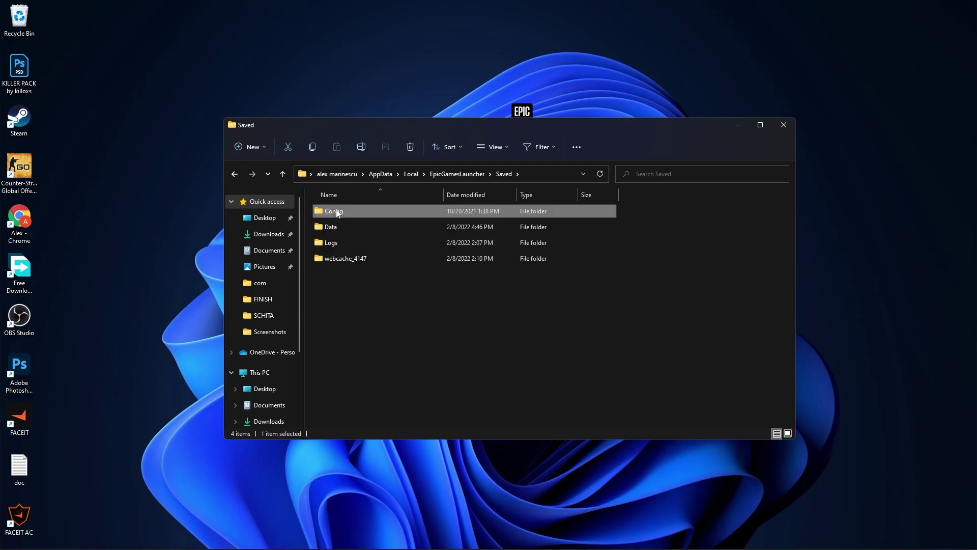
double_click(337, 213)
left_click(343, 227)
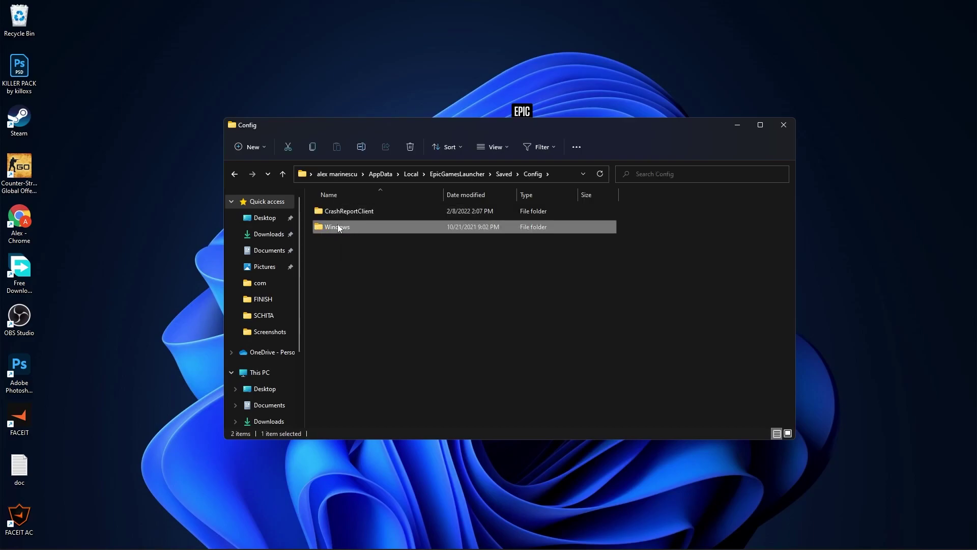
double_click(342, 226)
Open the Engine configuration file in Notepad, shrink its window and move it clear of the notes.
left_click(336, 244)
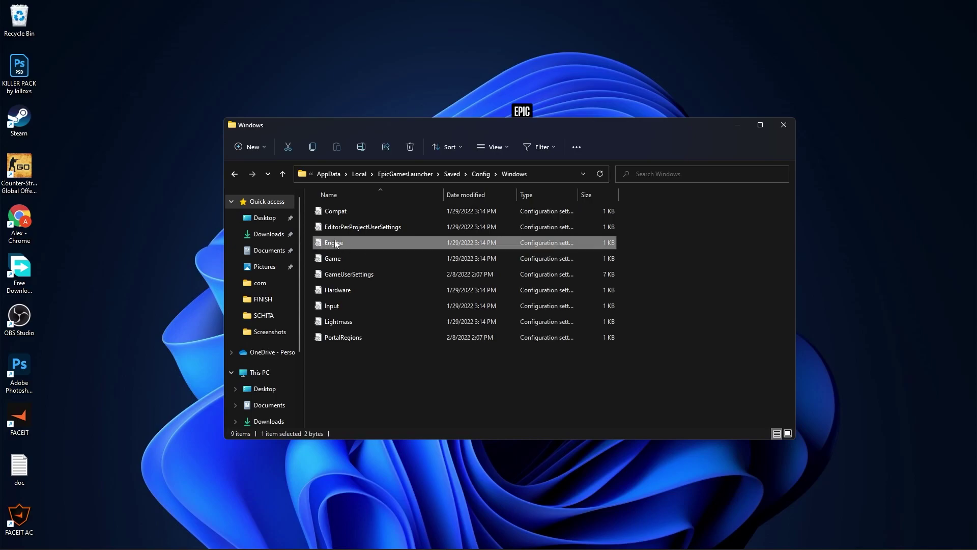
double_click(333, 243)
left_click_drag(838, 229, 467, 229)
left_click_drag(285, 80, 226, 74)
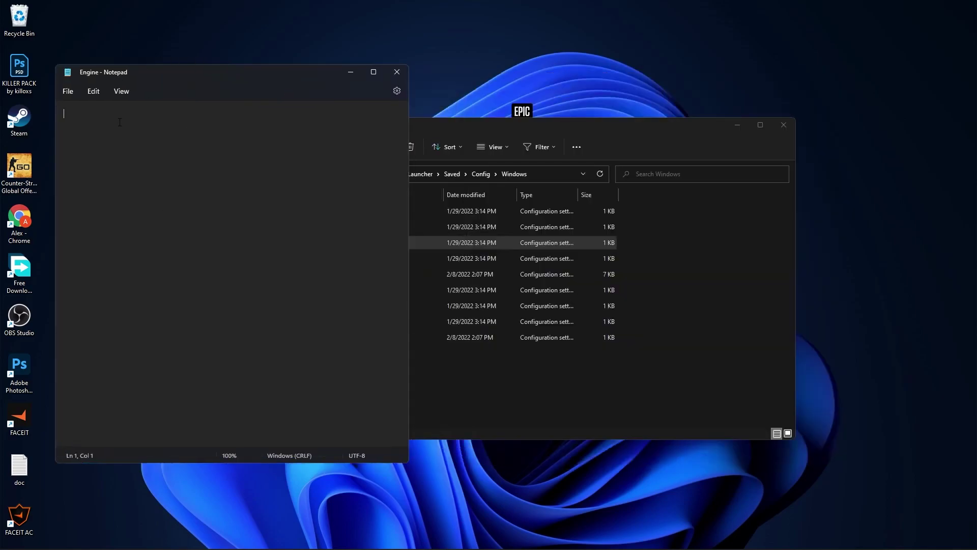
Copy the [HTTP] and [Portal.BuildPatch] settings, through RetryTime=0.5, from the doc notes and paste them into the empty Engine file.
left_click_drag(496, 253, 556, 299)
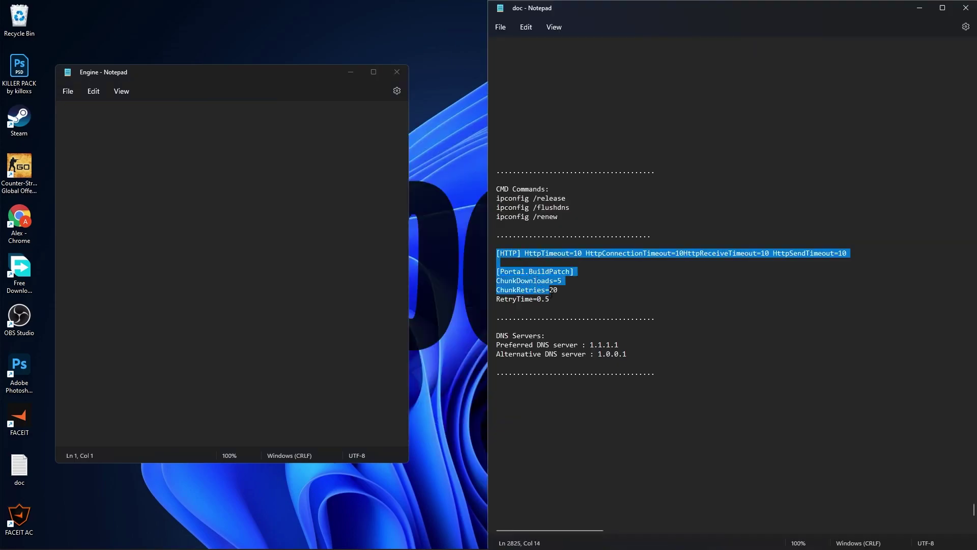
right_click(554, 286)
left_click(569, 334)
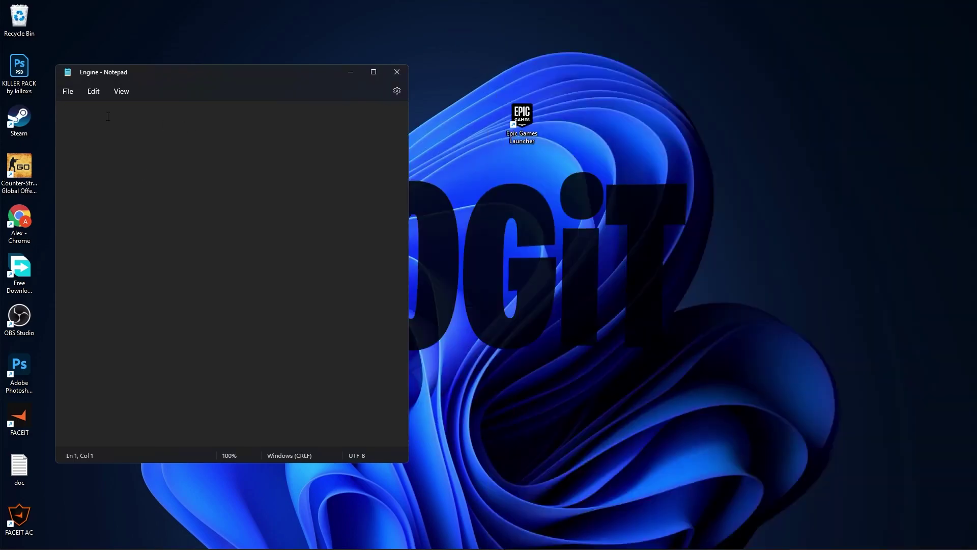
right_click(140, 133)
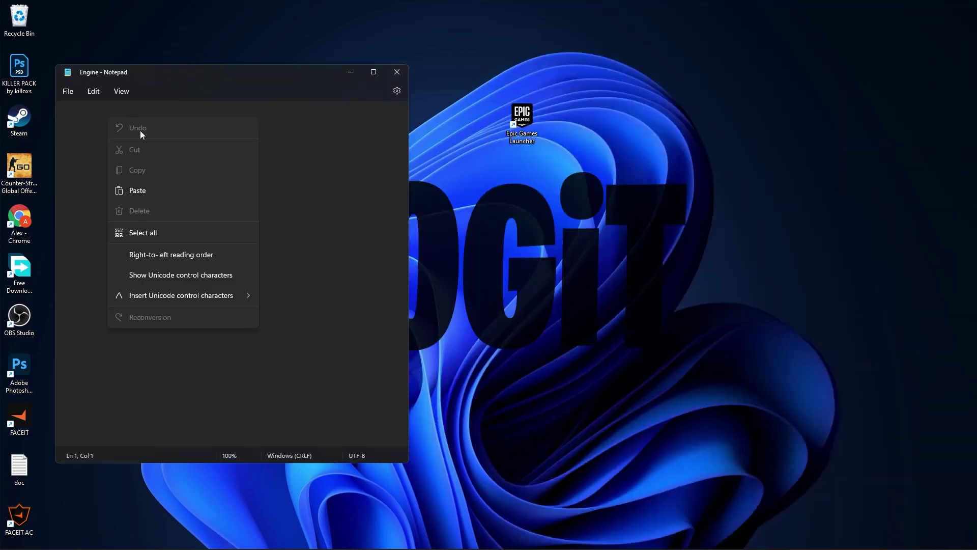
left_click(134, 192)
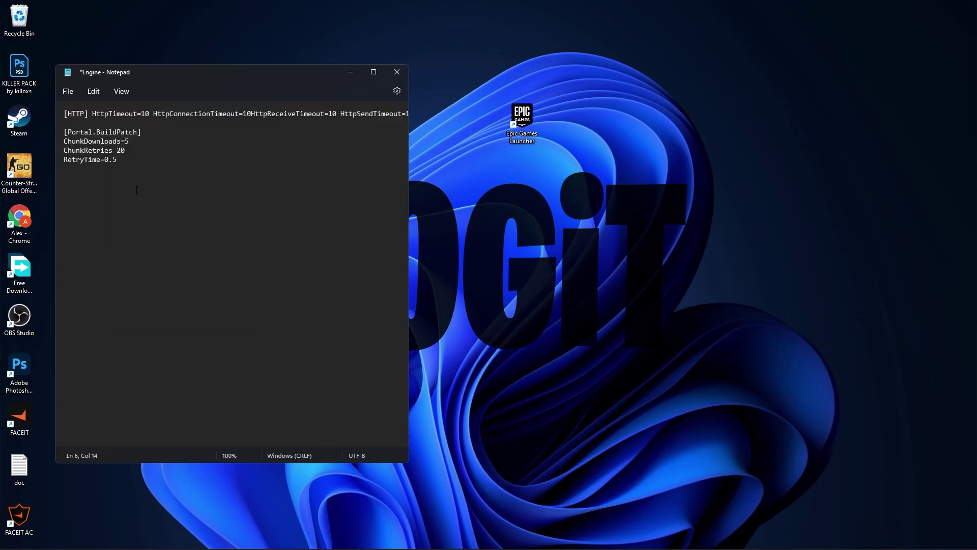
Save the edited Engine file and close it.
left_click(68, 91)
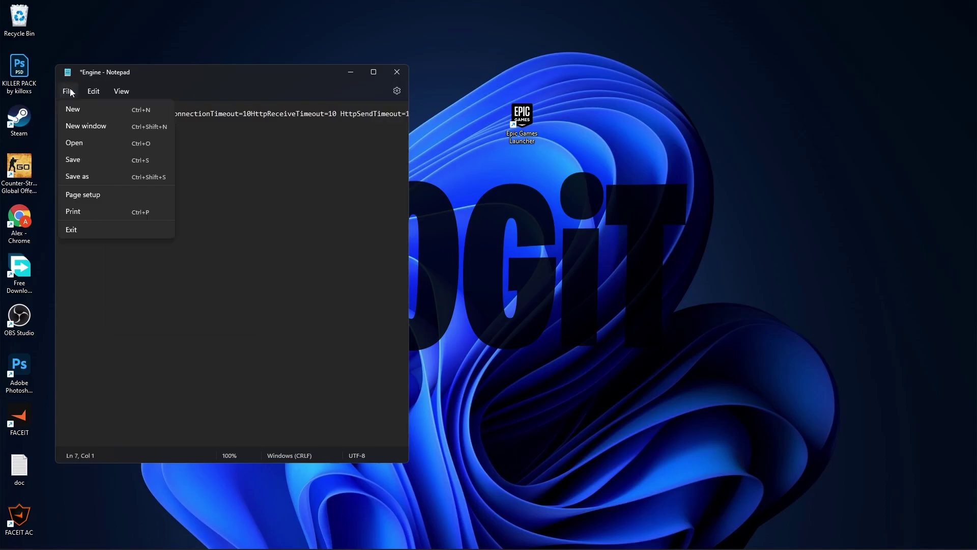
left_click(72, 159)
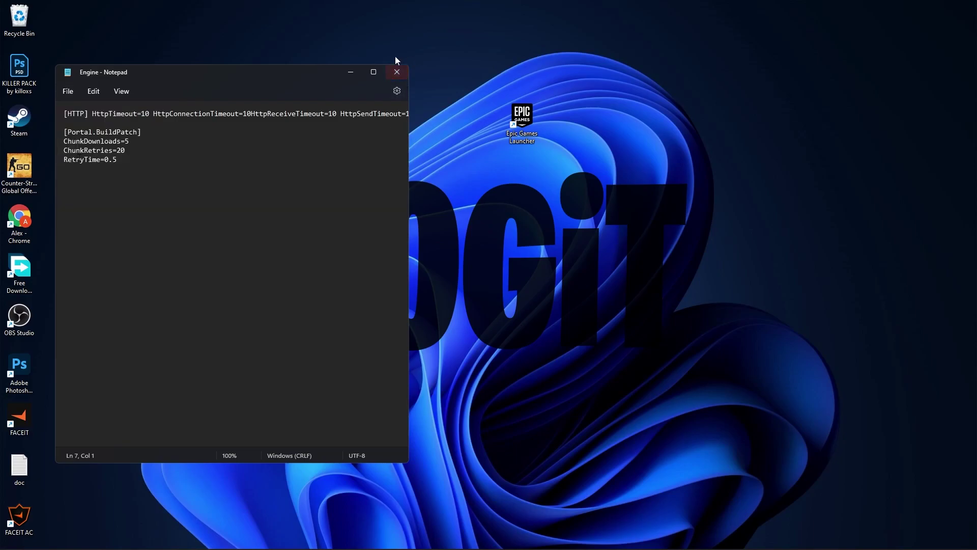
left_click(398, 72)
Open Device Manager through a Windows search and expand the network adapters category.
mouse_move(456, 539)
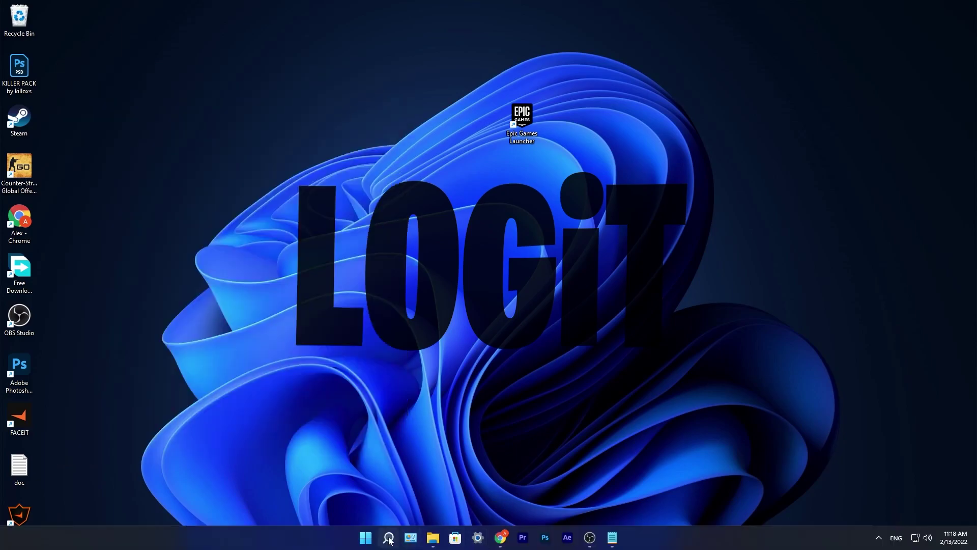
left_click(389, 537)
type("device Manager")
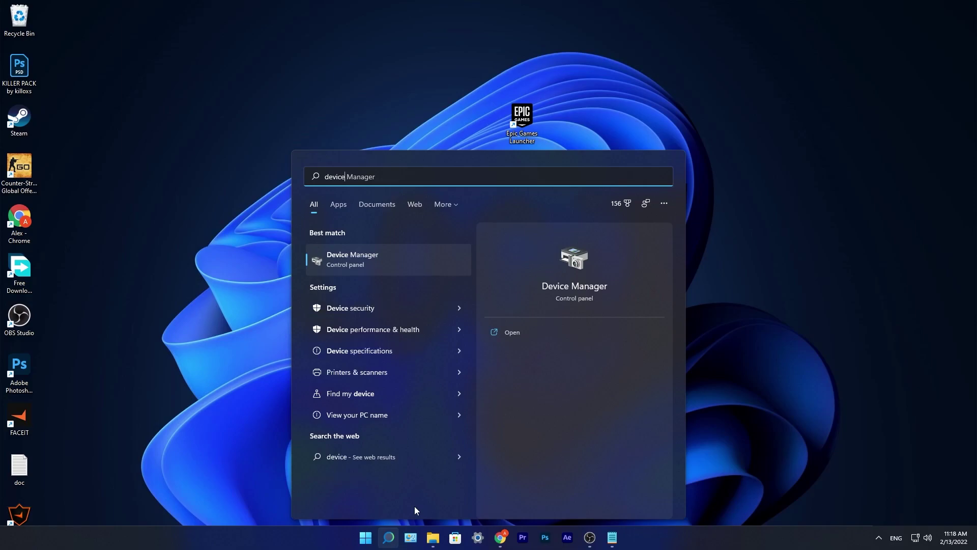
left_click(354, 259)
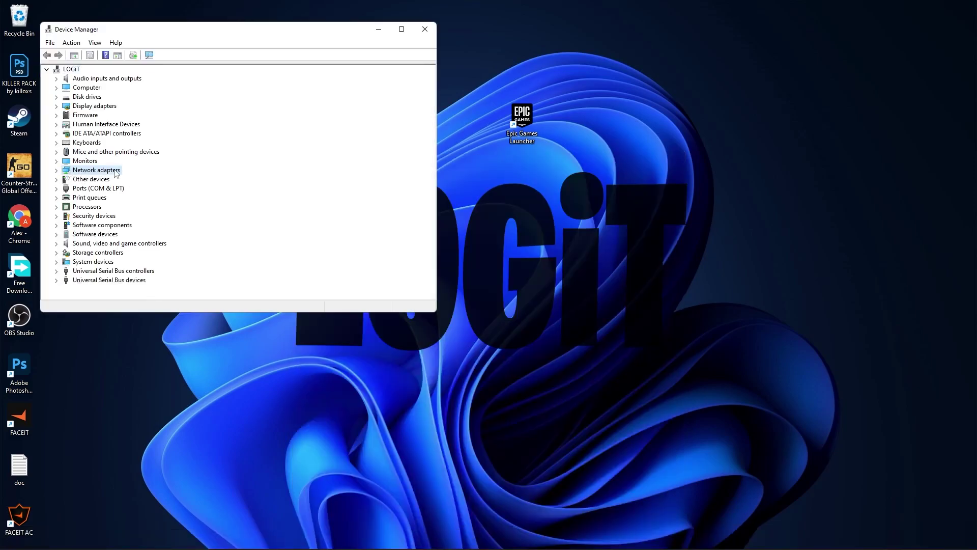
left_click(56, 171)
Run an automatic driver update search for the Intel(R) Ethernet Connection (12) I219-V adapter, then close Device Manager.
left_click(124, 179)
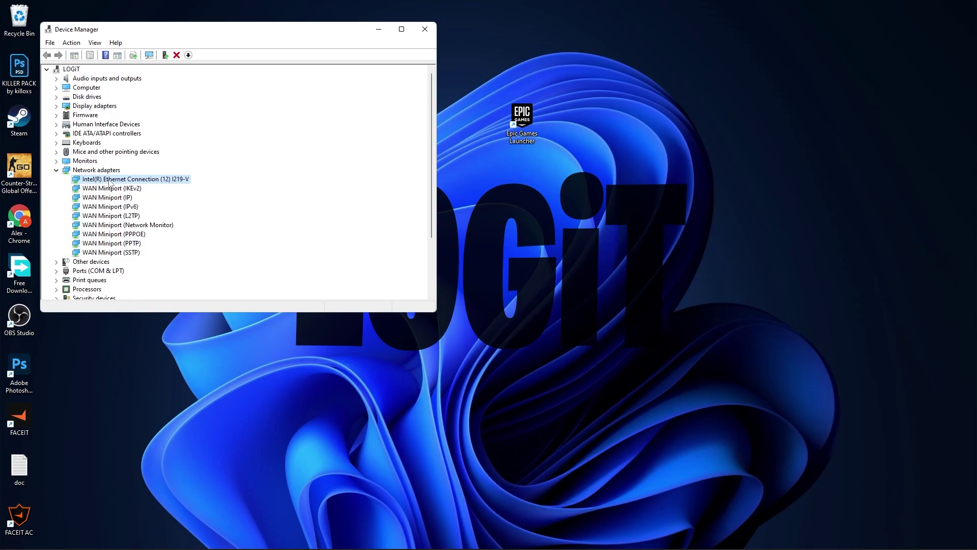
right_click(109, 180)
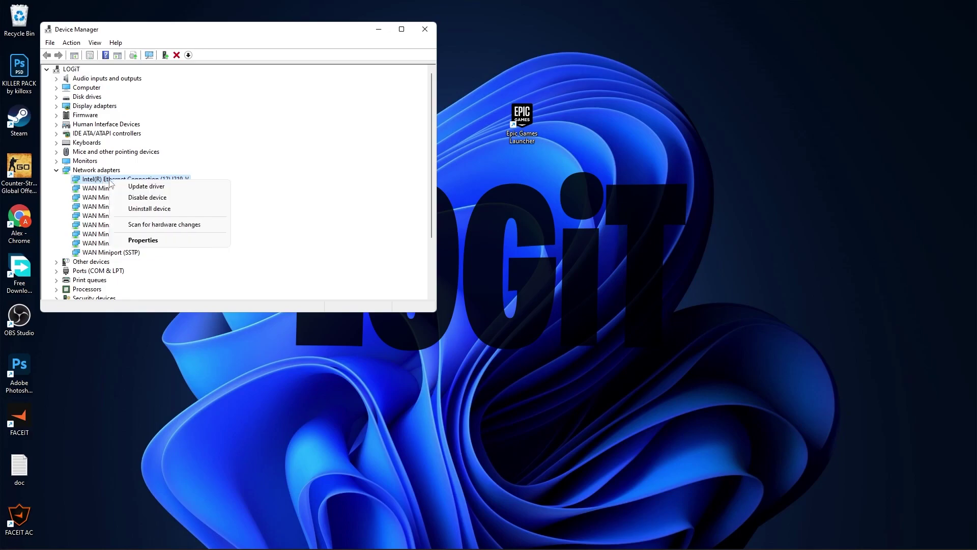
left_click(151, 187)
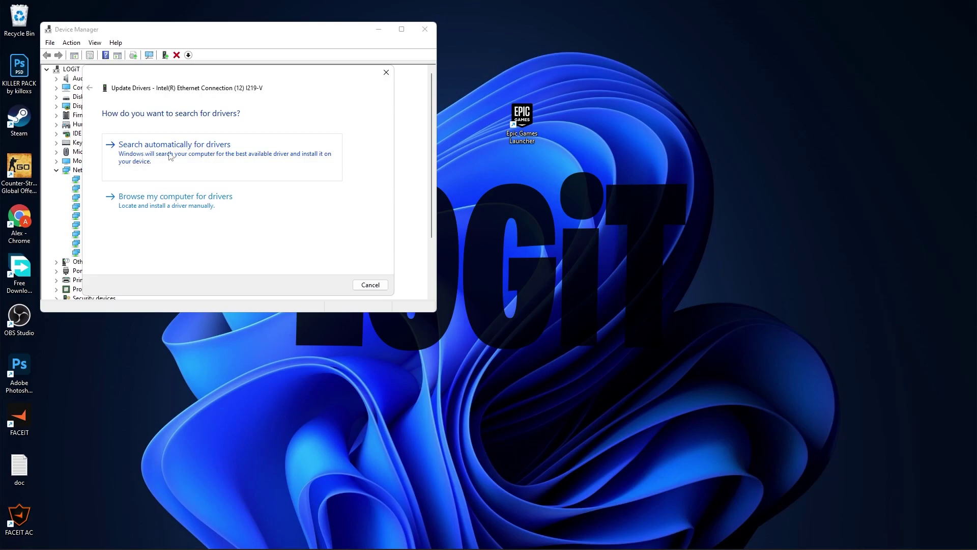
left_click(170, 157)
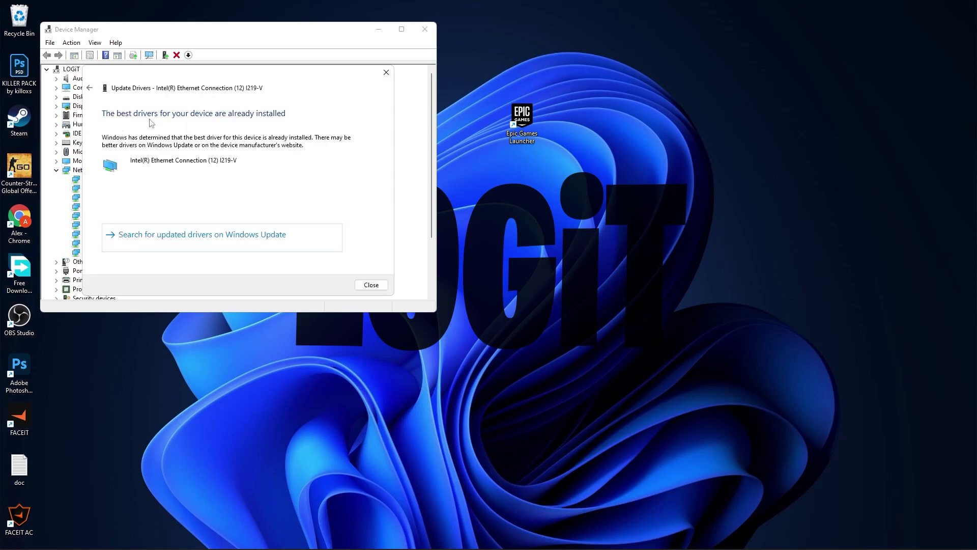
left_click(367, 285)
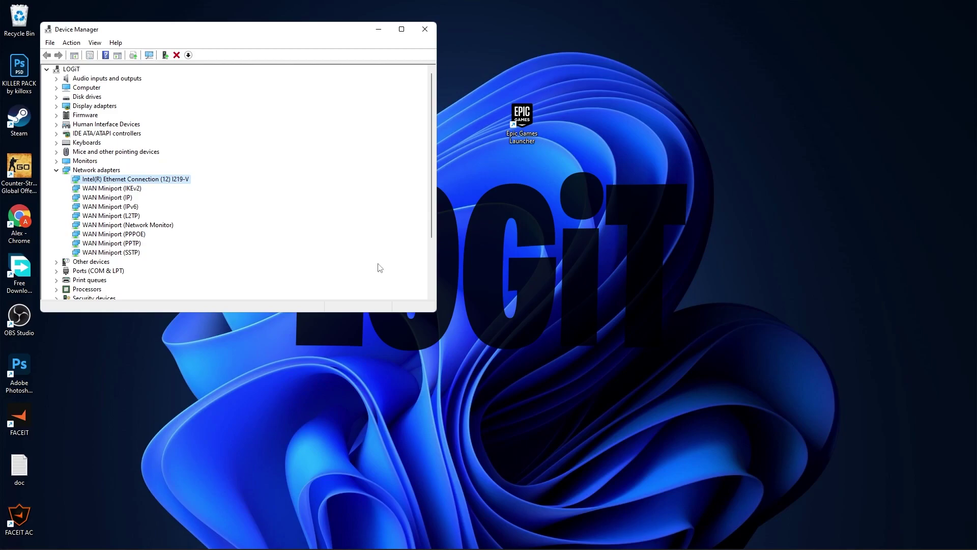
left_click(425, 29)
Open Control Panel through a Windows search and go to the network adapter settings.
left_click(389, 538)
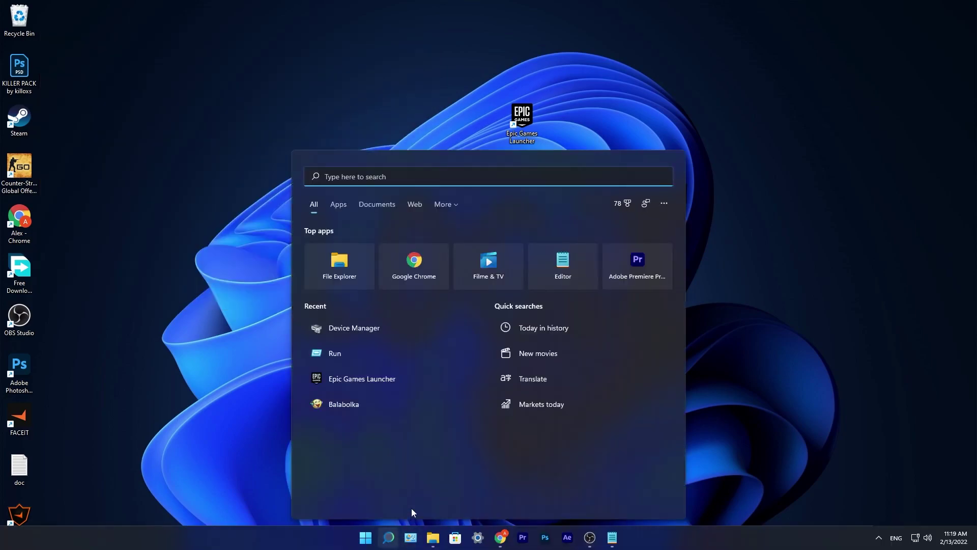
type("control Panel")
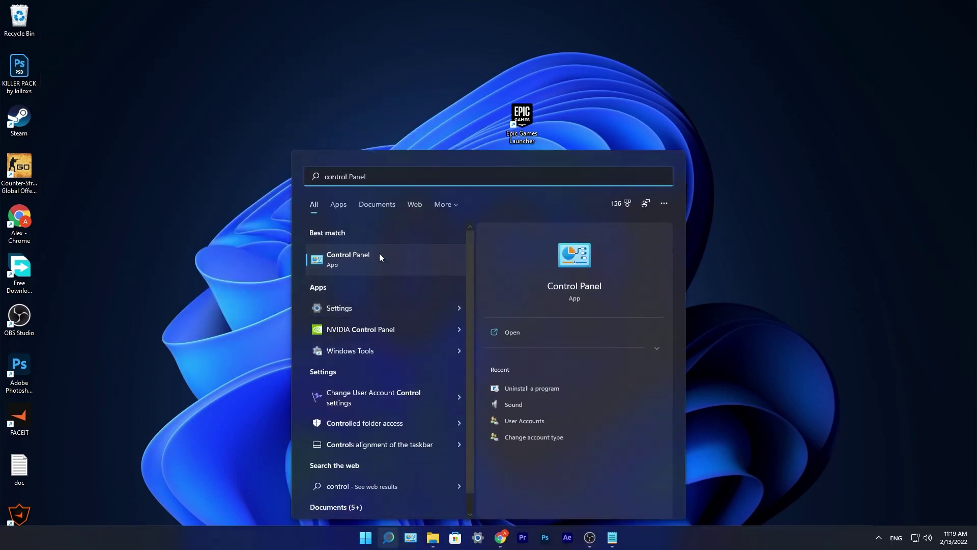
left_click(354, 261)
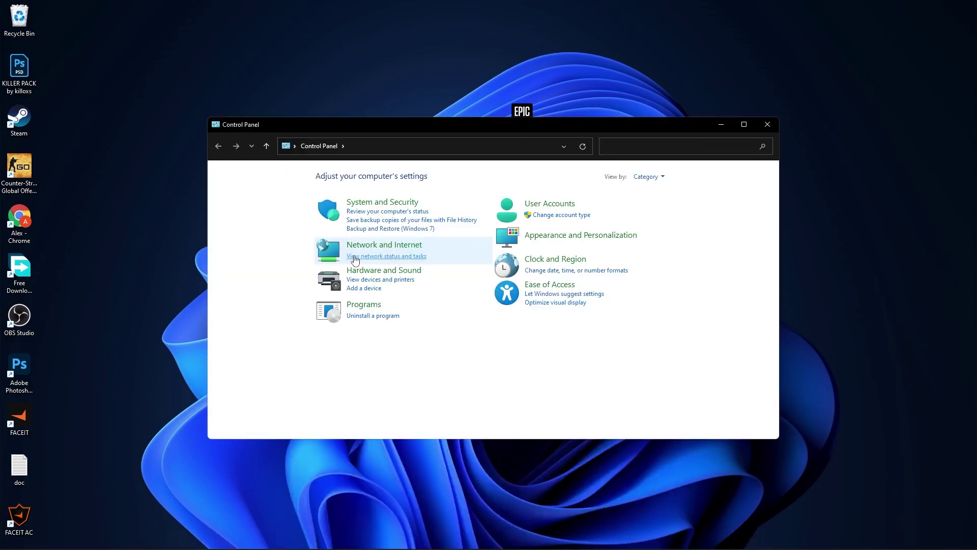
left_click(383, 257)
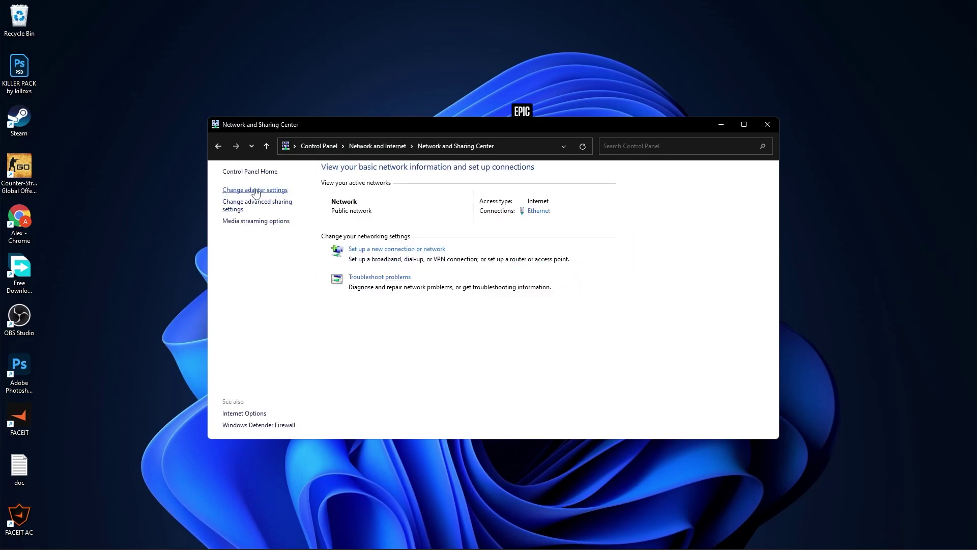
left_click(256, 190)
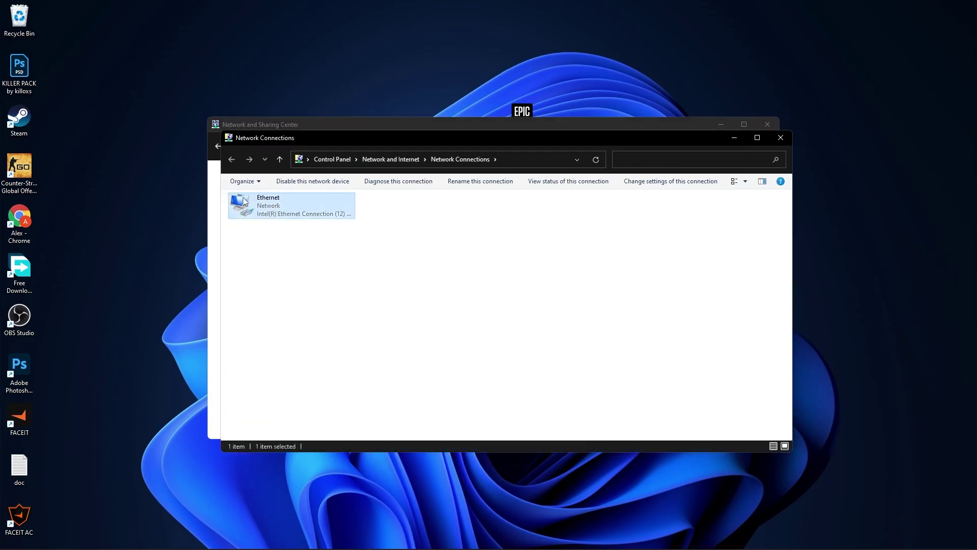
Set the Ethernet connection's IPv4 DNS servers to 1.1.1.1 preferred and 1.0.0.1 alternate, and apply the changes.
right_click(271, 198)
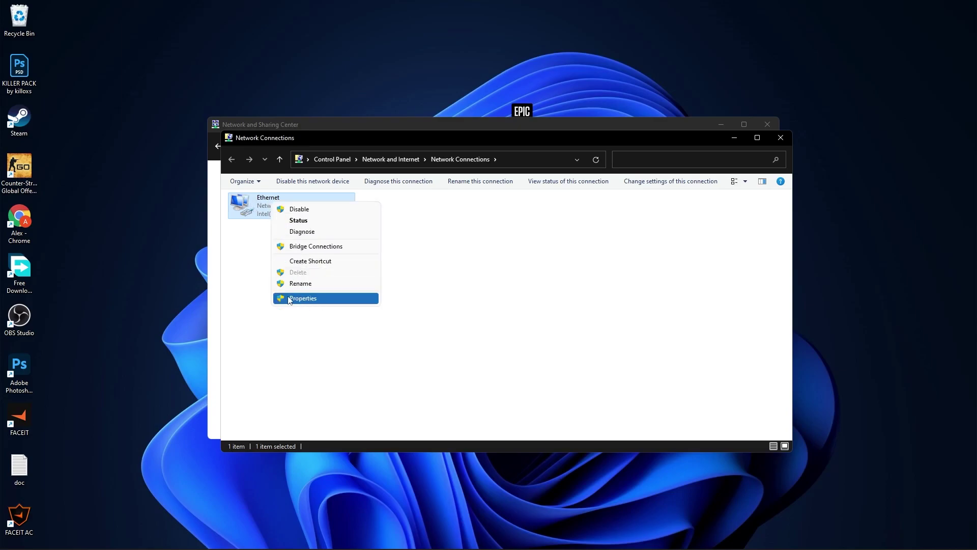
left_click(298, 299)
left_click(300, 301)
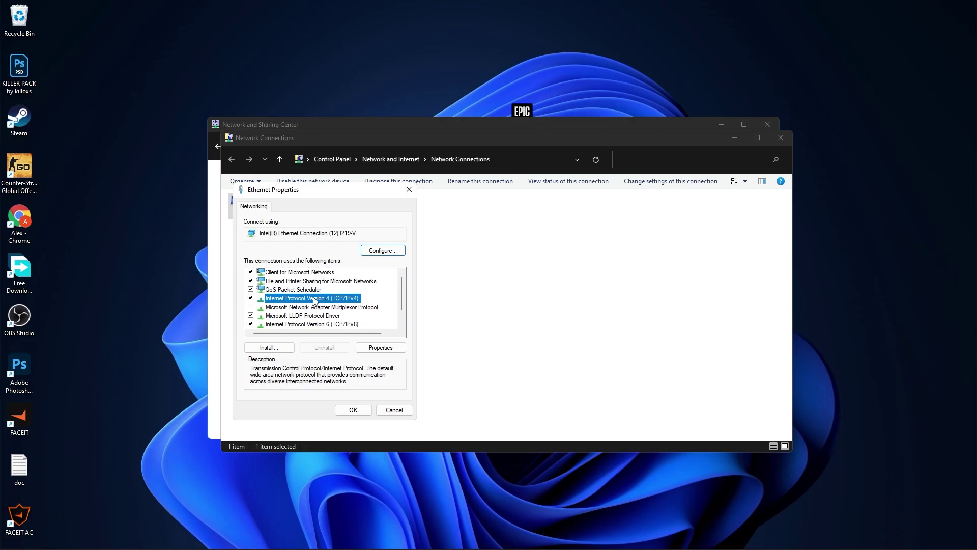
left_click(385, 348)
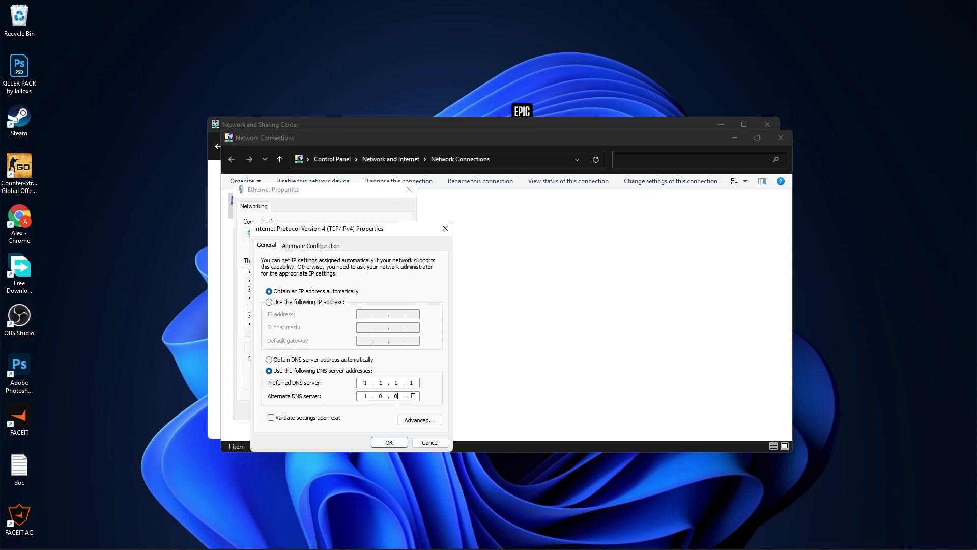
left_click(389, 442)
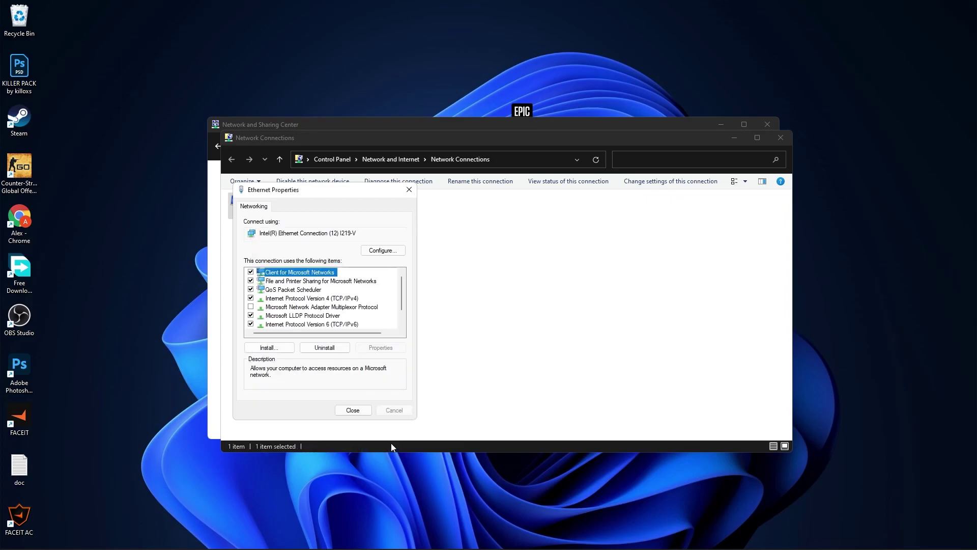
left_click(354, 410)
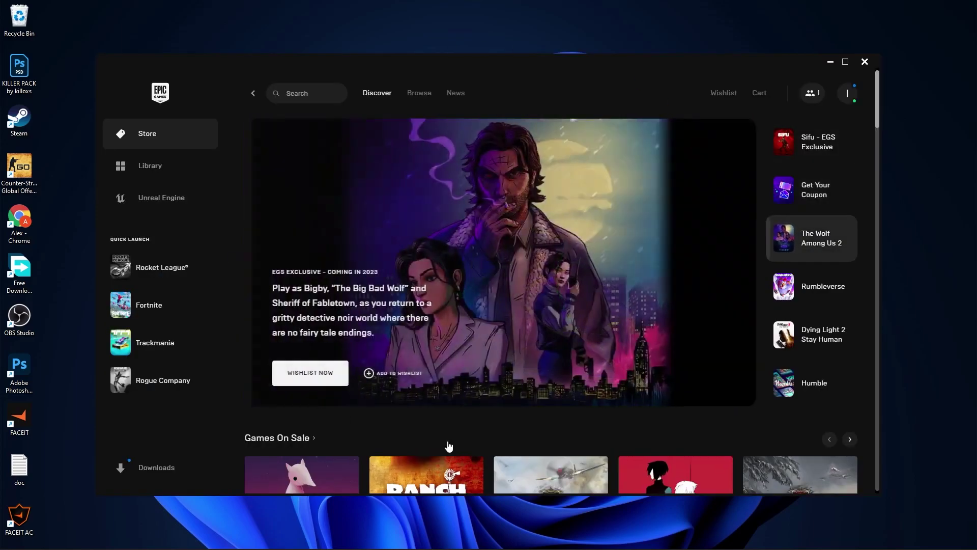
Switch to Task Manager by finding it through a Windows search.
left_click(380, 533)
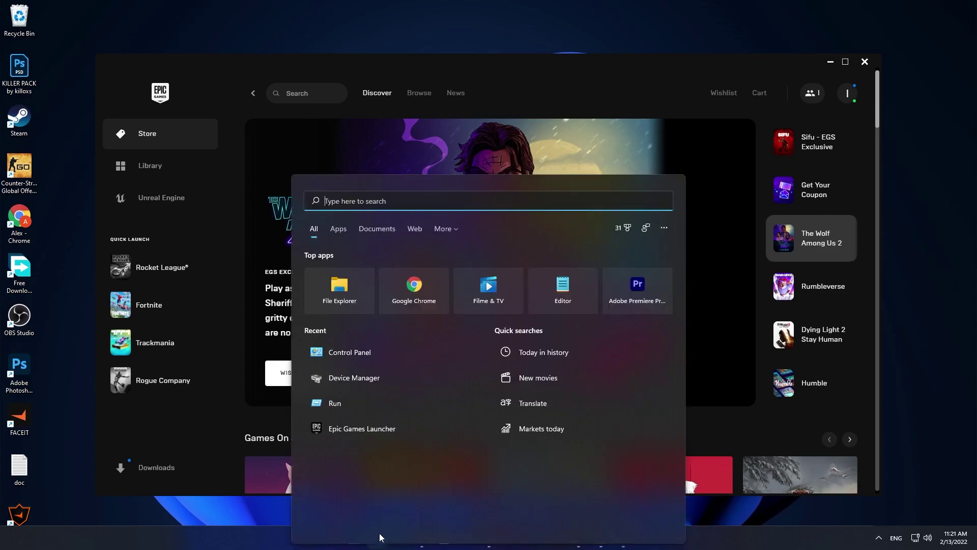
type("task")
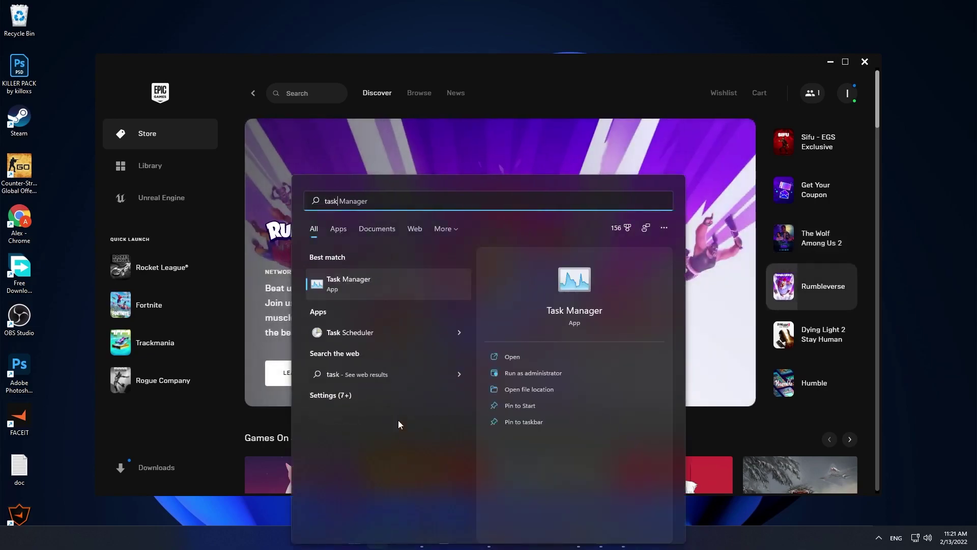
key("Return")
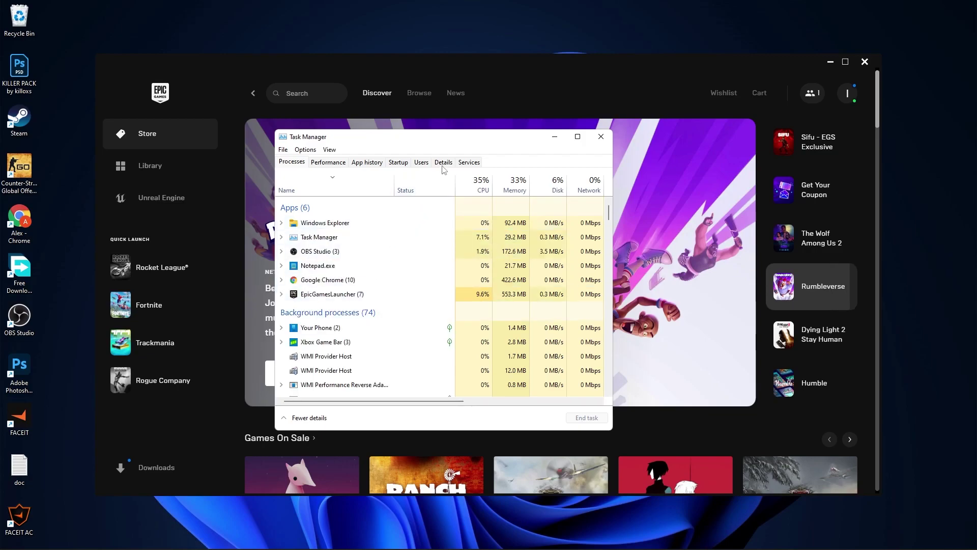
Set the priority of the EpicGamesLauncher.exe process to High and confirm the change.
left_click(443, 165)
scroll(380, 306, "down", 5)
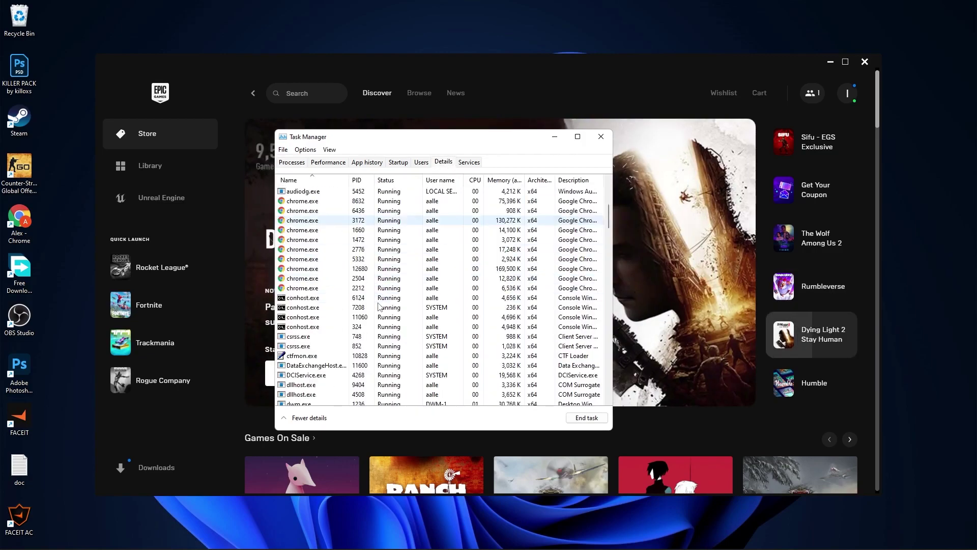
scroll(379, 306, "down", 3)
left_click(326, 327)
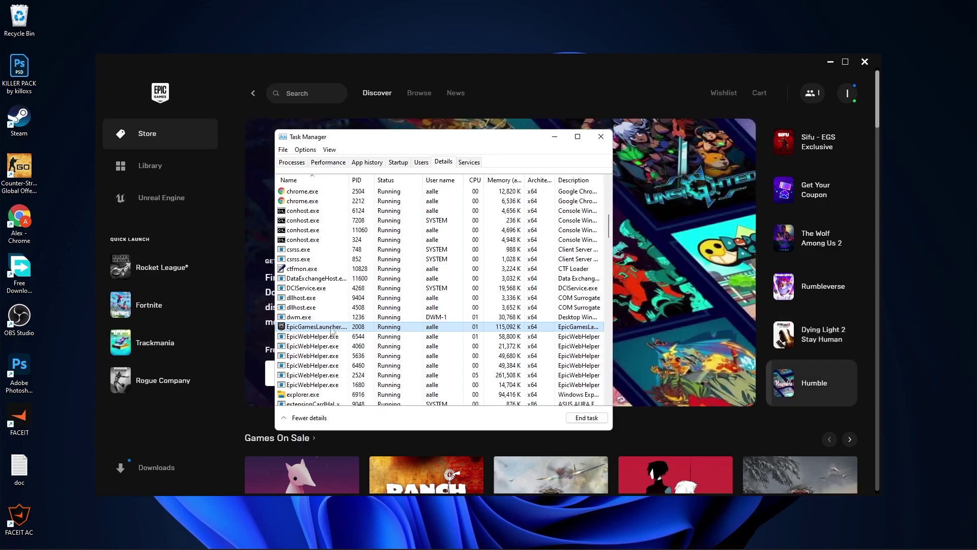
right_click(345, 329)
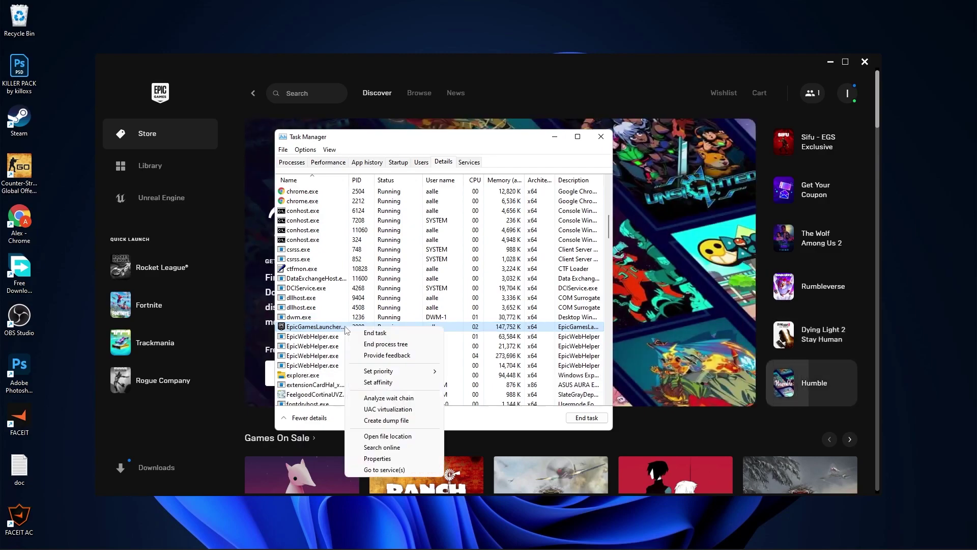
mouse_move(410, 371)
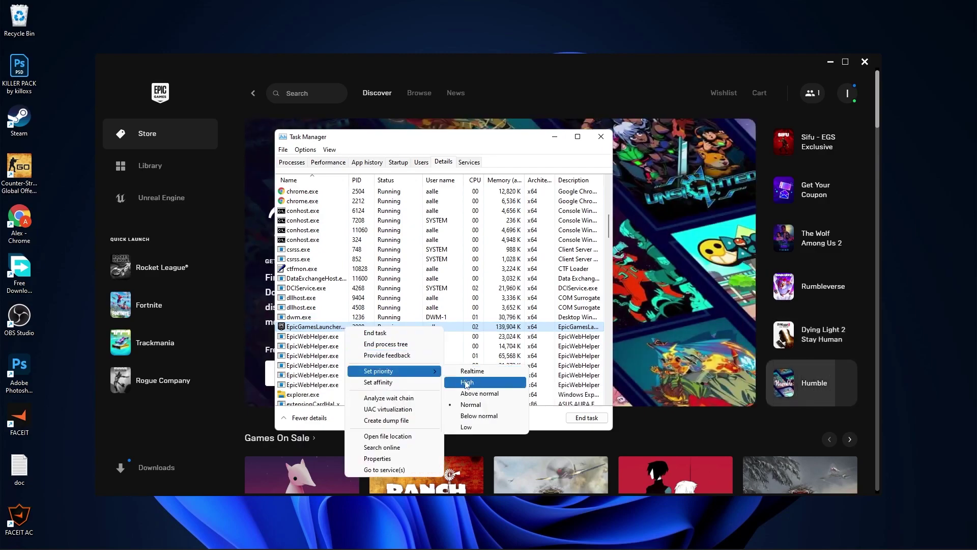
left_click(467, 383)
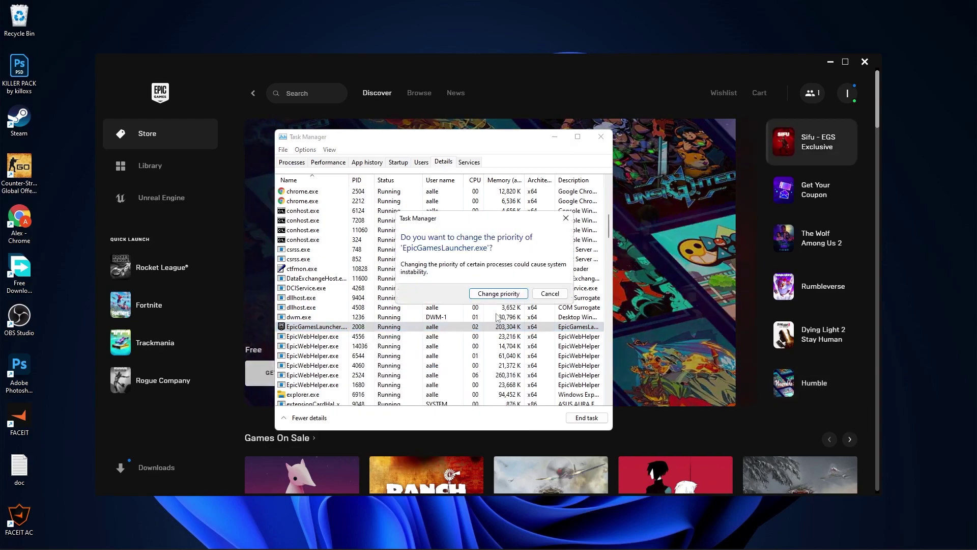
left_click(498, 294)
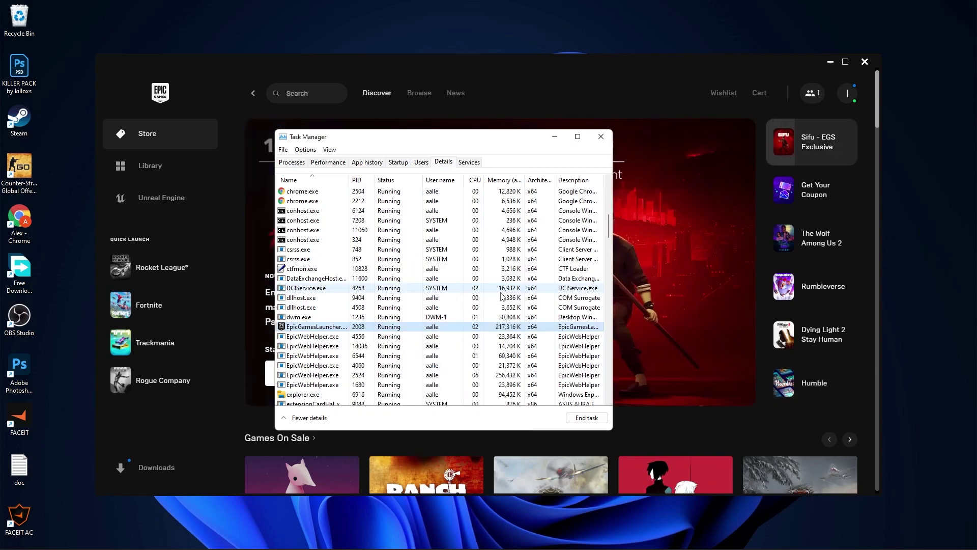
Review which programs are enabled at startup, then close Task Manager.
left_click(398, 161)
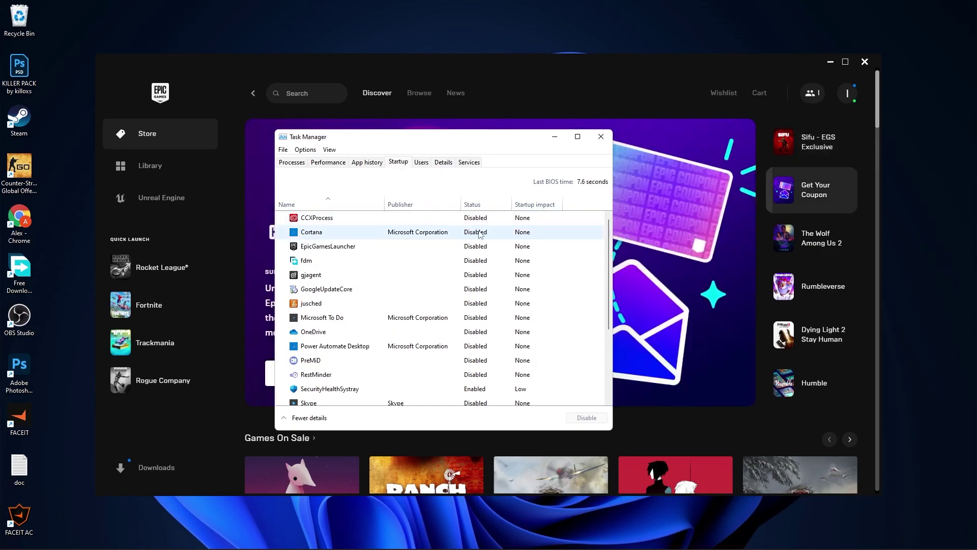
scroll(482, 343, "down", 1)
scroll(482, 344, "down", 1)
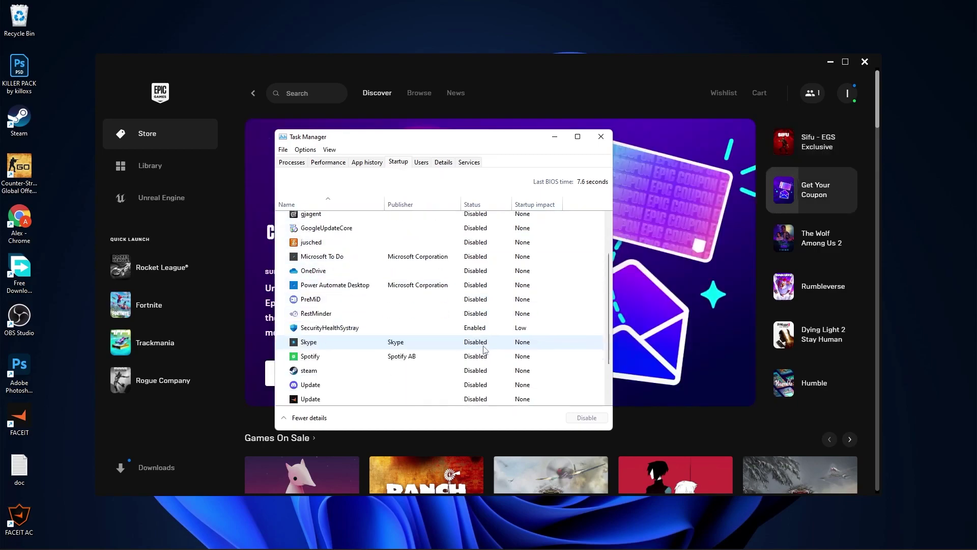
scroll(485, 359, "down", 1)
scroll(485, 359, "down", 1)
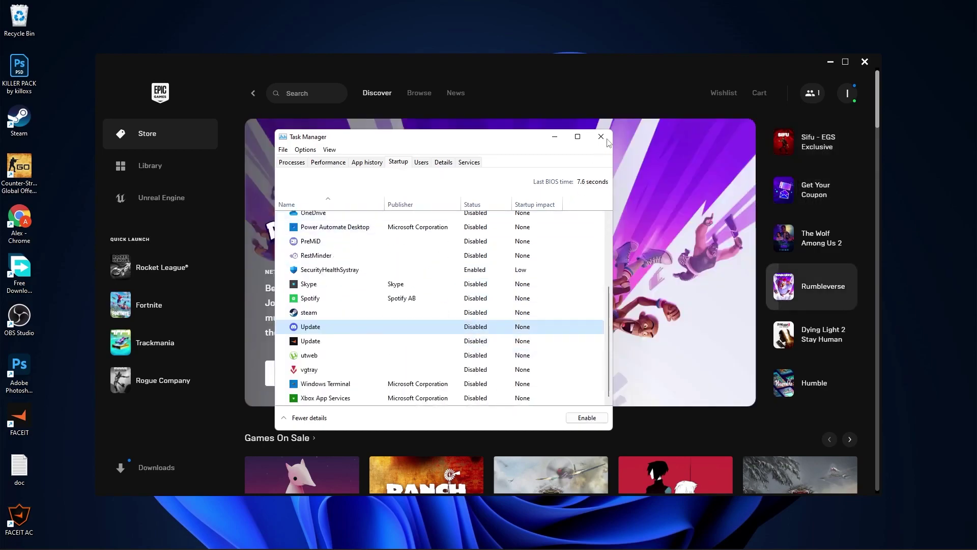
left_click(601, 136)
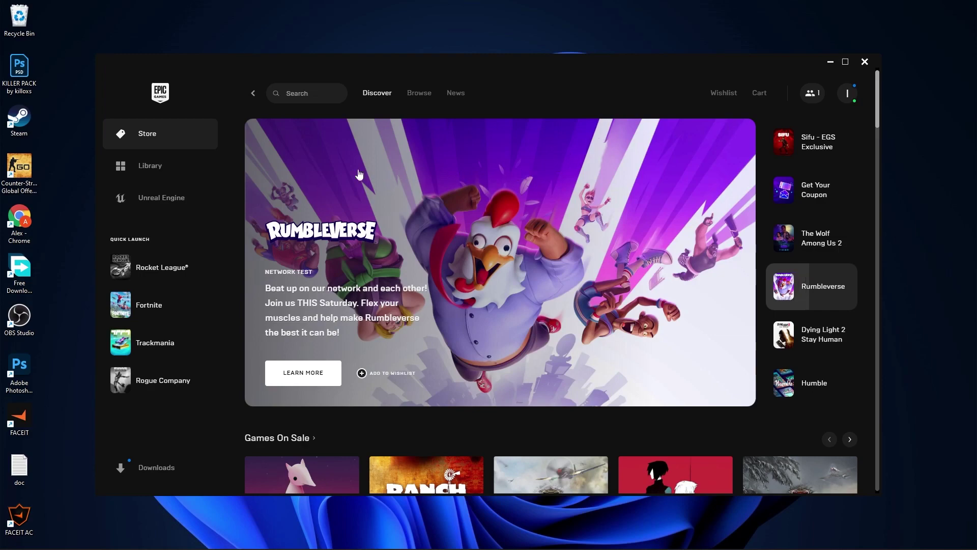